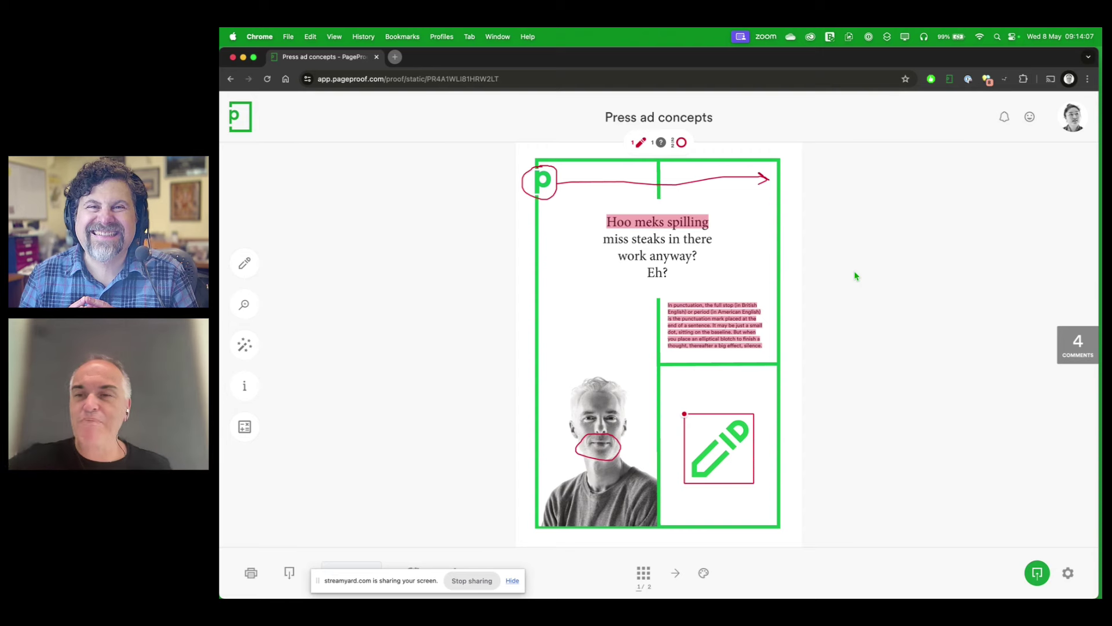
# Scroll through the proof's four PageProof comments, then bring up the Press Ad Visuals layout in InDesign.
pyautogui.click(1072, 333)
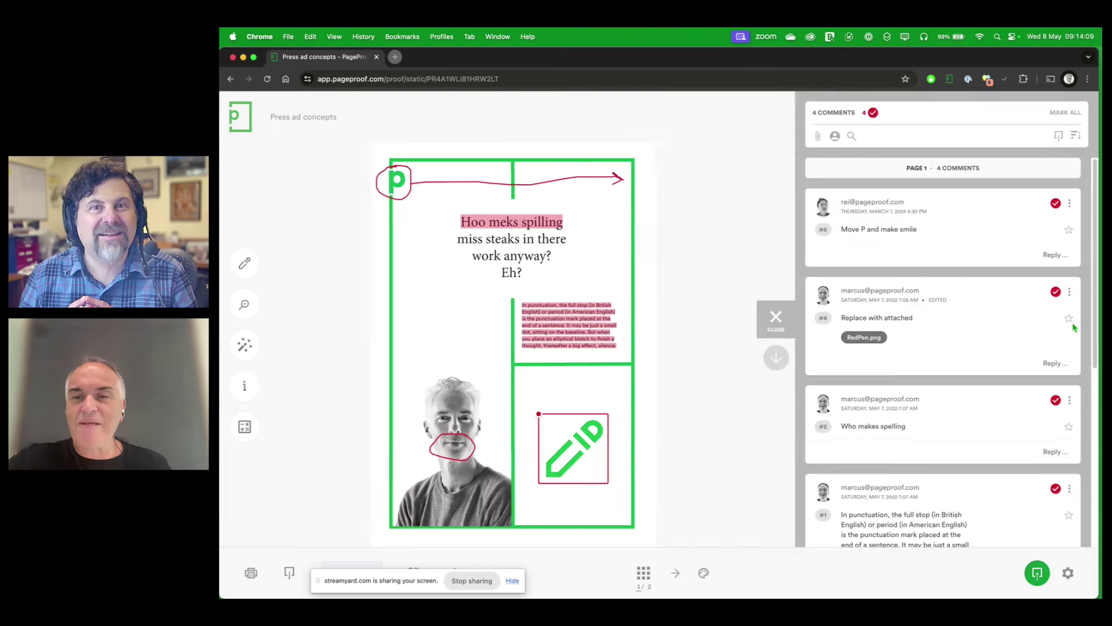
pyautogui.scroll(-3, 995, 246)
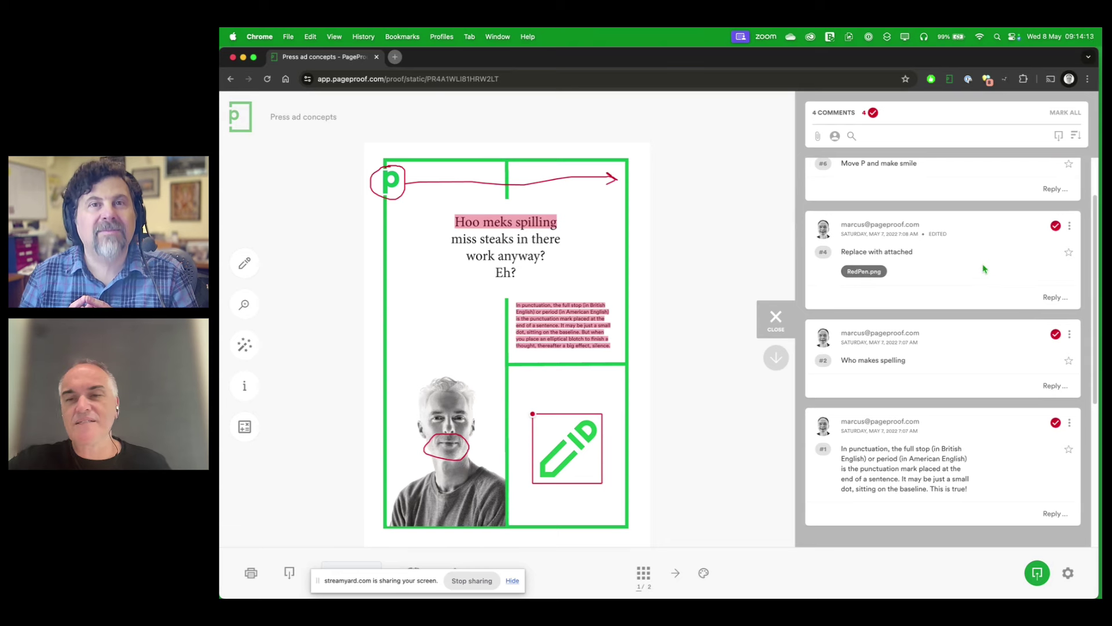
pyautogui.scroll(3, 988, 268)
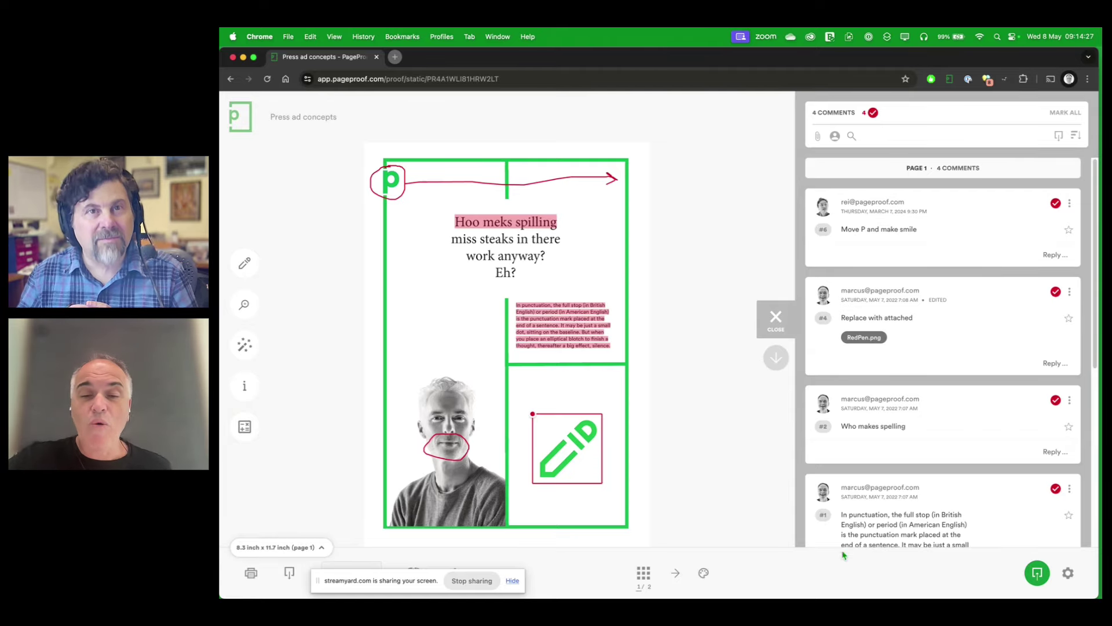
pyautogui.click(643, 581)
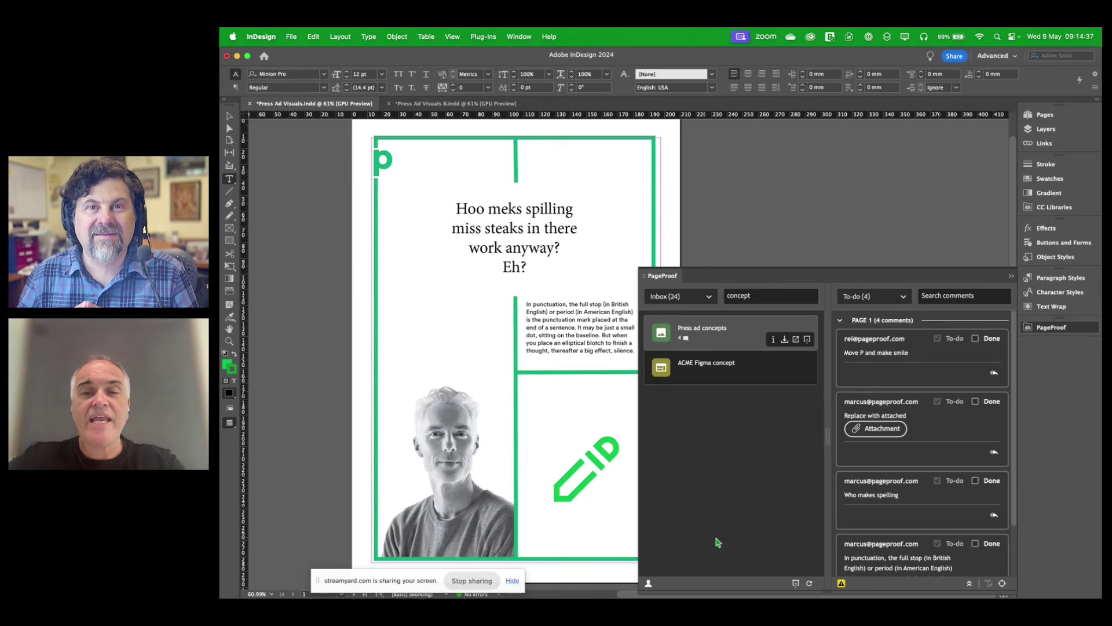
# Overlay the 'Move P and make smile' markup (circled P, arrow, circled smile) on the ad.
pyautogui.click(755, 298)
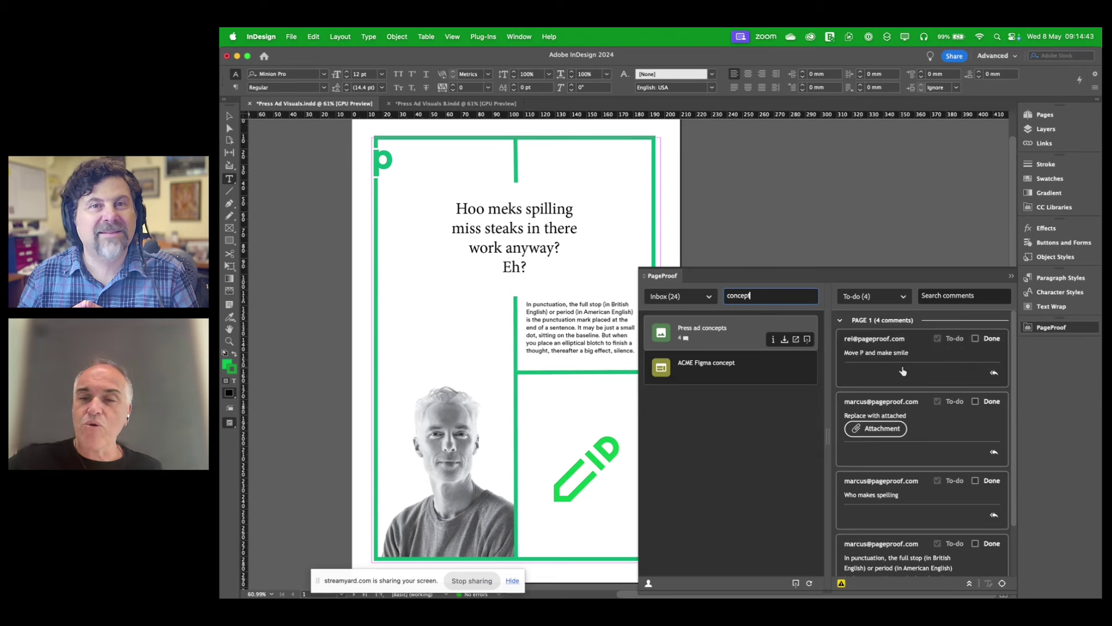
pyautogui.scroll(-3, 929, 395)
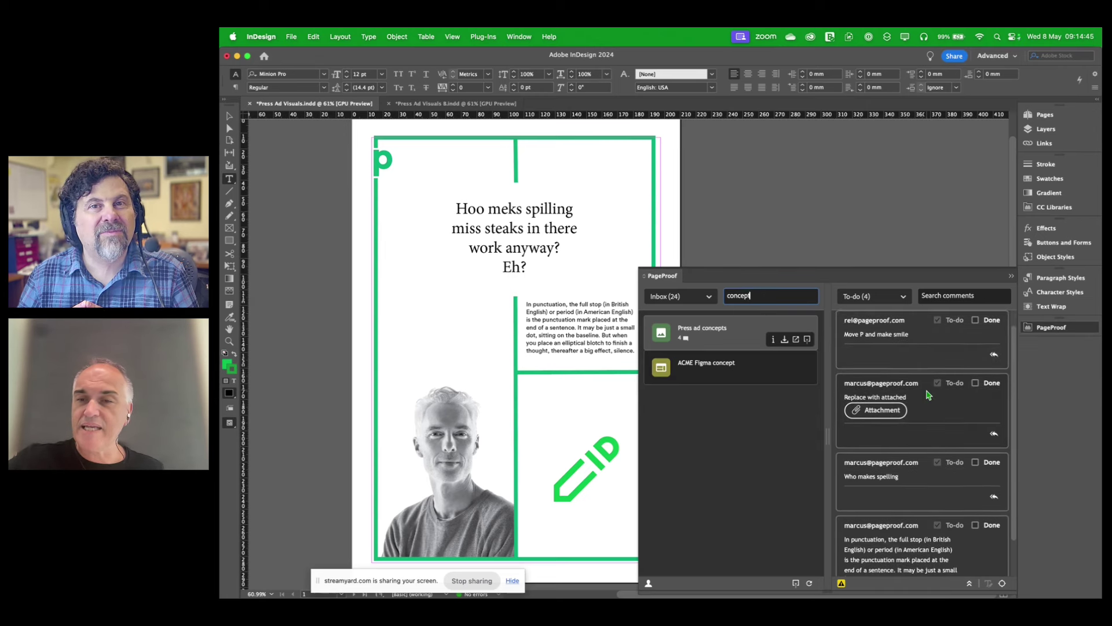
pyautogui.scroll(2, 929, 395)
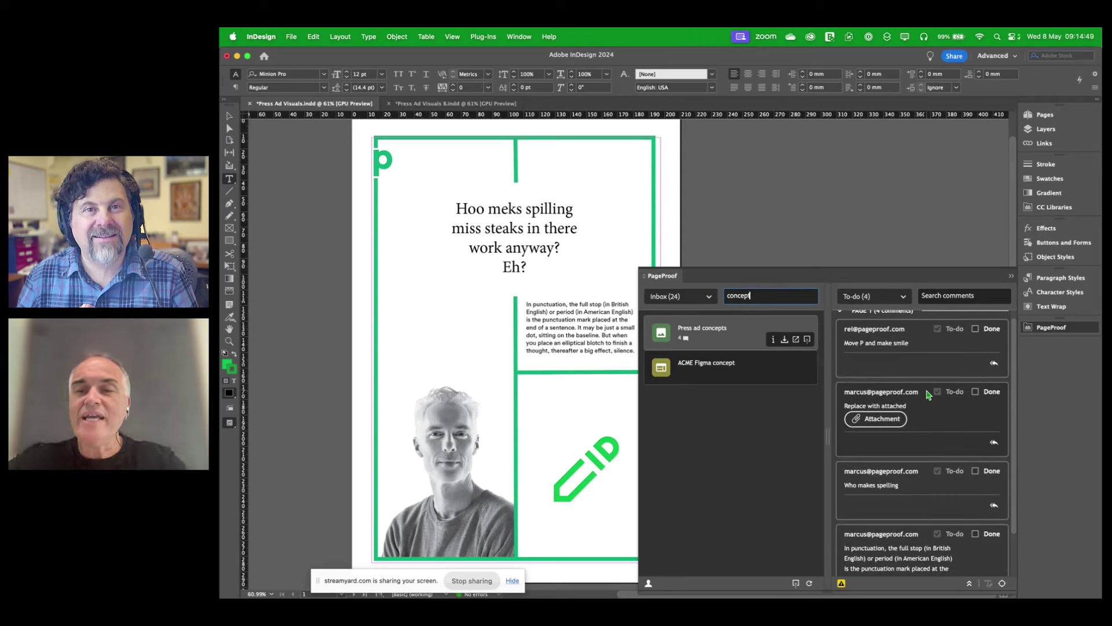
pyautogui.click(926, 346)
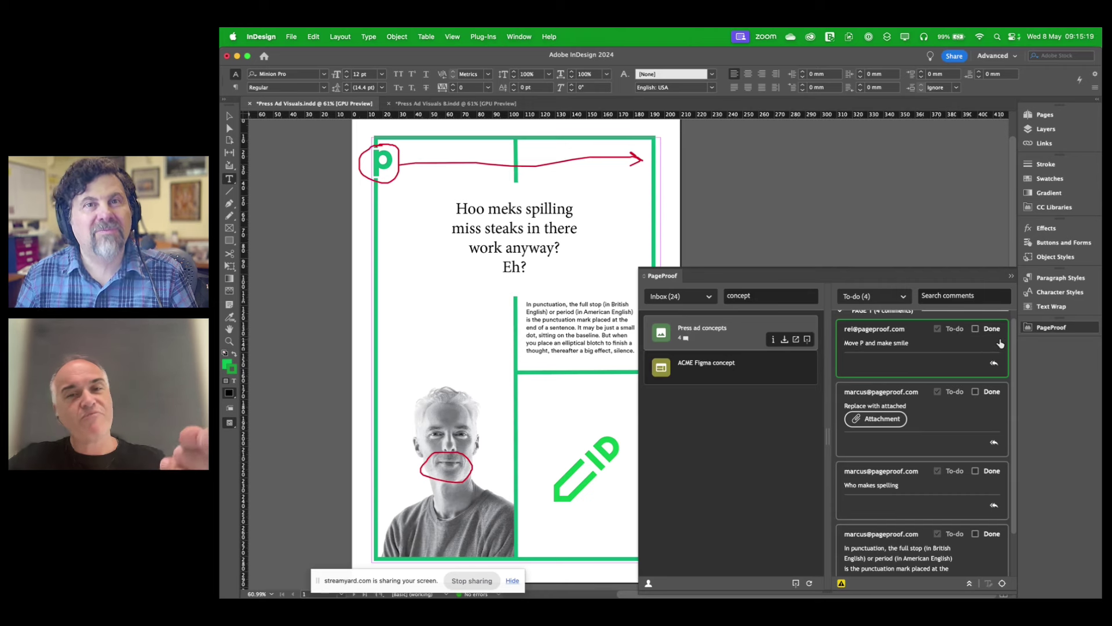
# Mark the smile comment done, fix the headline from the 'Who makes spelling' comment, and mark it done.
pyautogui.click(975, 329)
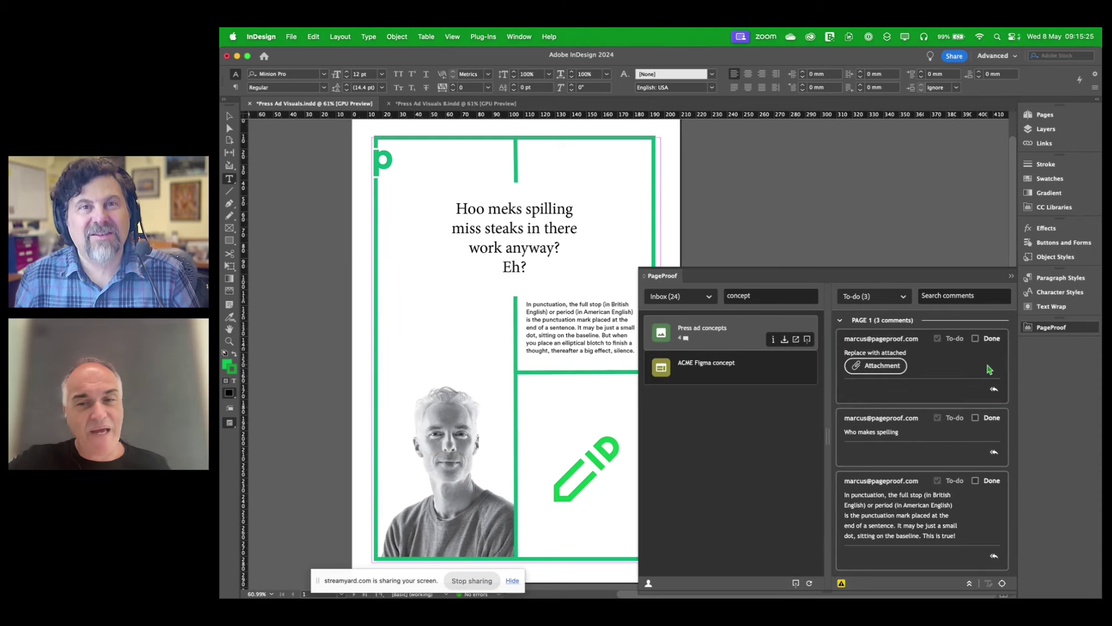
pyautogui.click(915, 438)
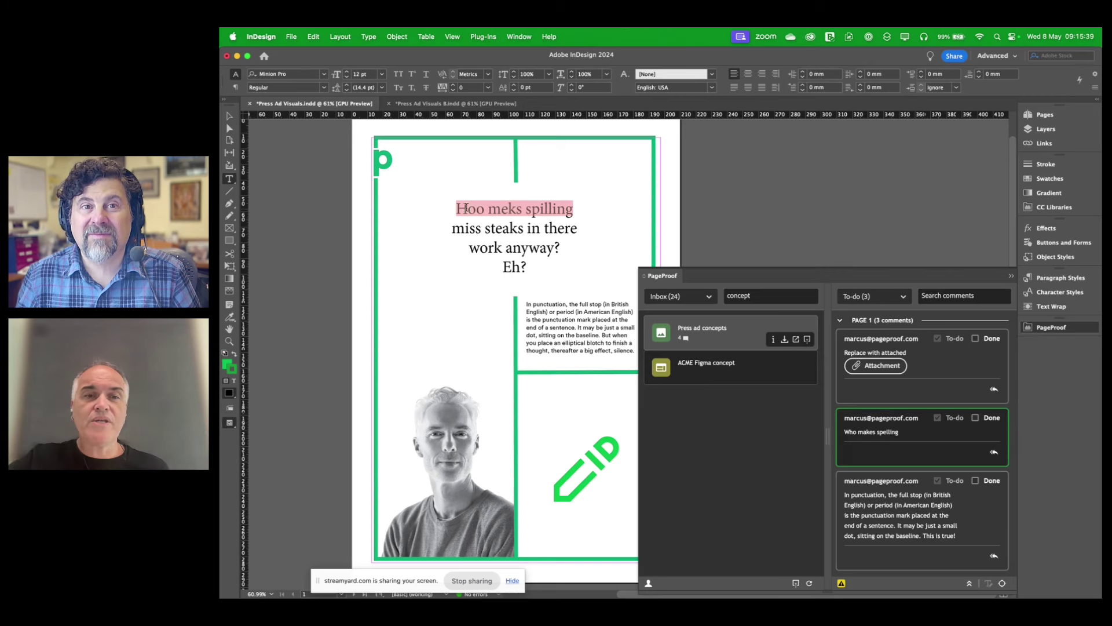
pyautogui.moveTo(467, 208); pyautogui.dragTo(574, 209)
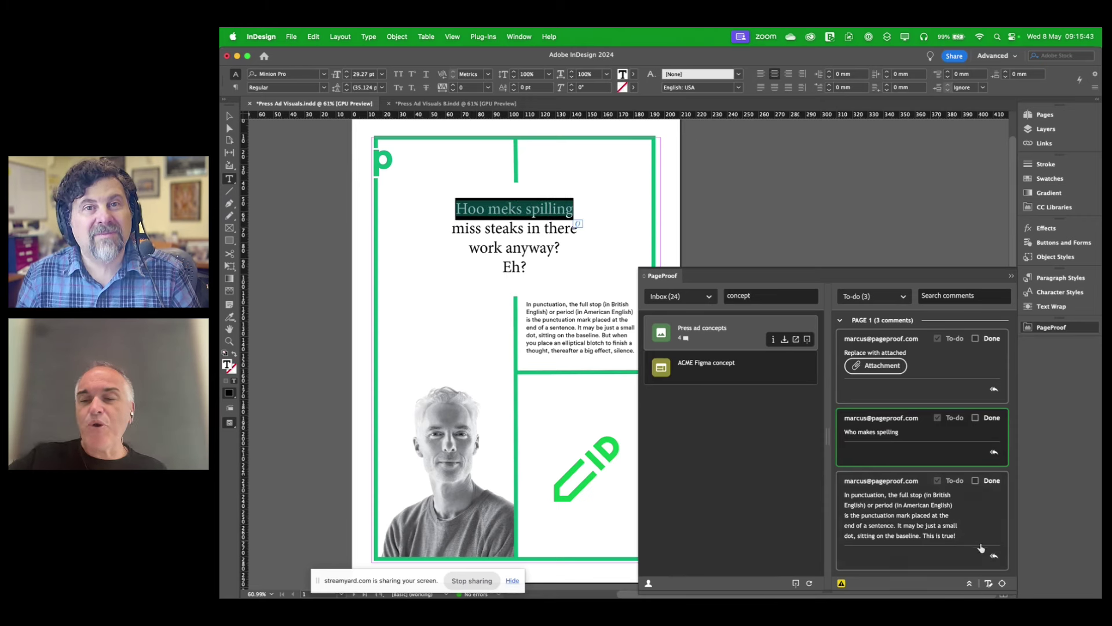
pyautogui.click(989, 584)
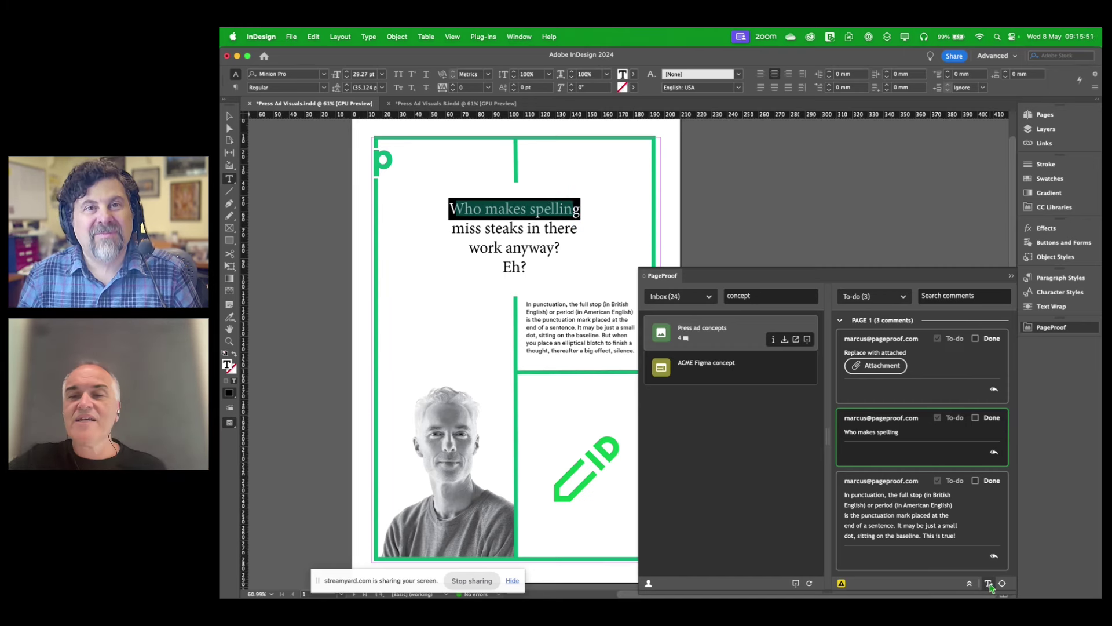
pyautogui.click(976, 418)
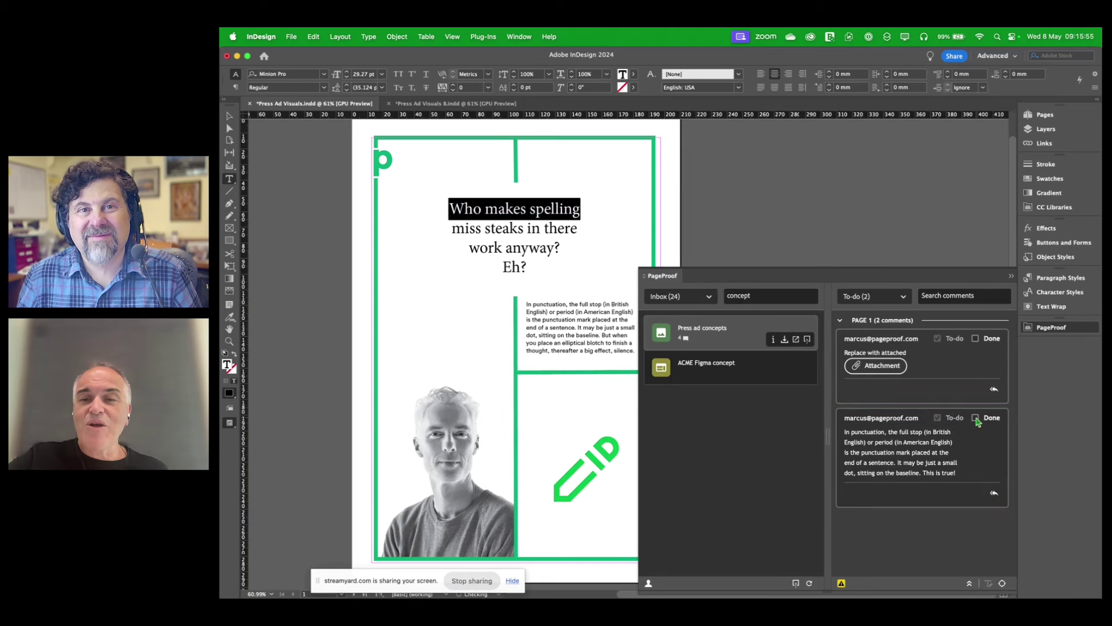
# Replace the highlighted body paragraph with the punctuation comment's text and mark that comment done.
pyautogui.click(915, 452)
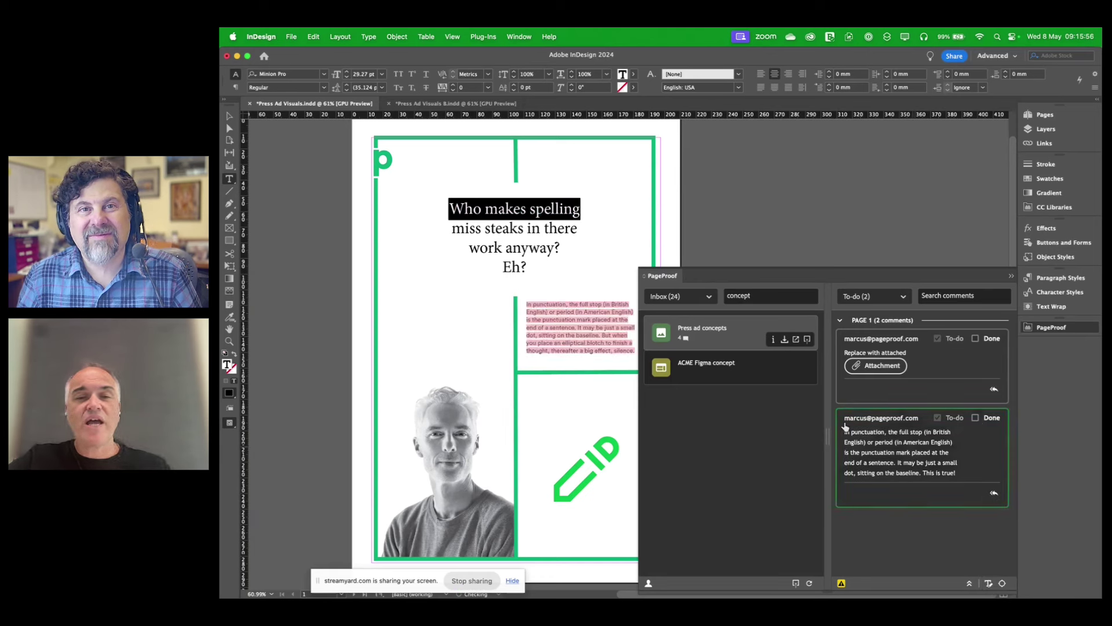
pyautogui.click(570, 322)
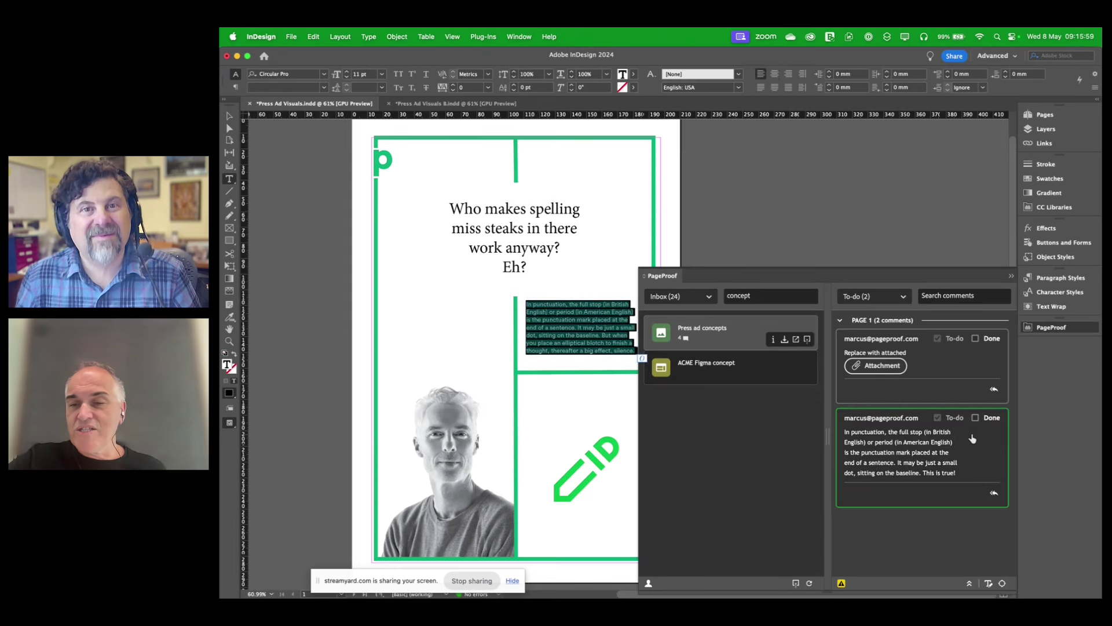
pyautogui.click(988, 583)
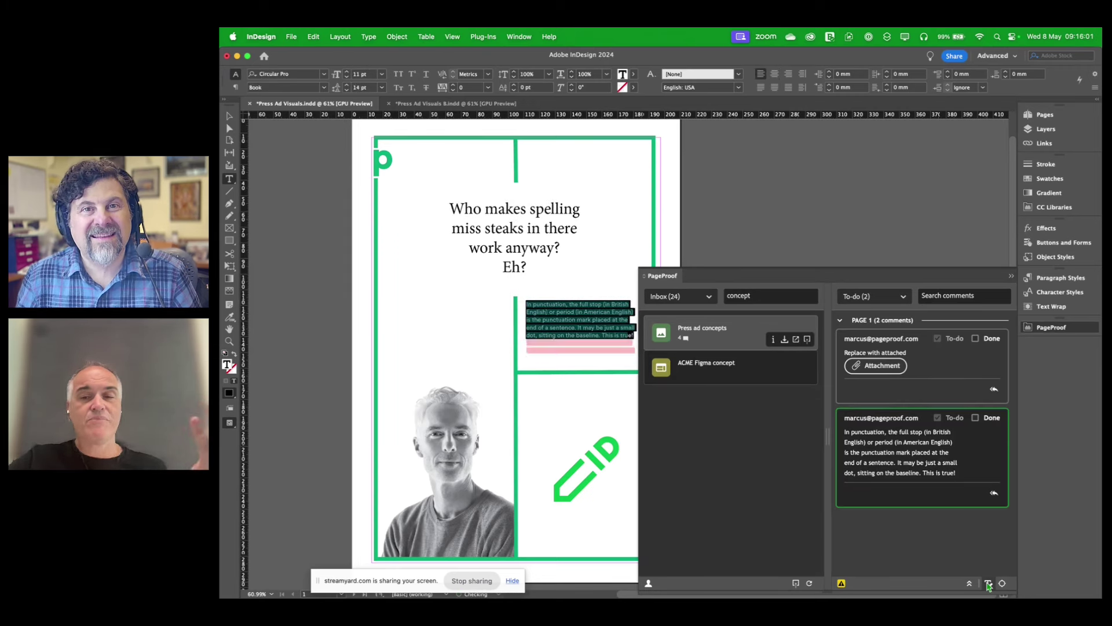
pyautogui.click(976, 418)
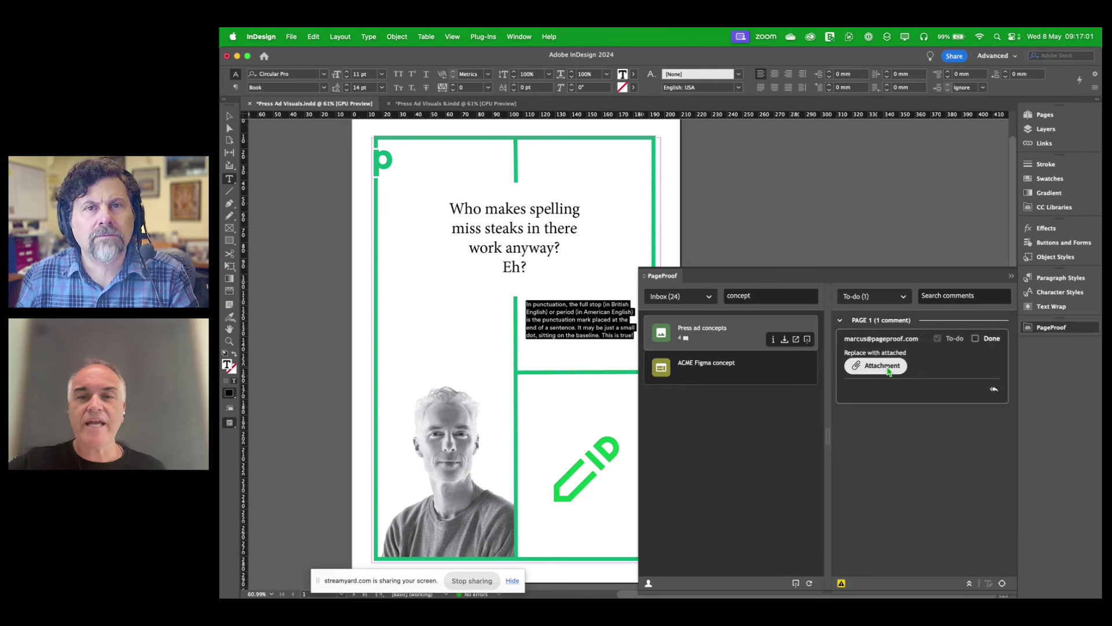
# Download and place the attached RedPen graphic into the green pencil's frame.
pyautogui.click(888, 370)
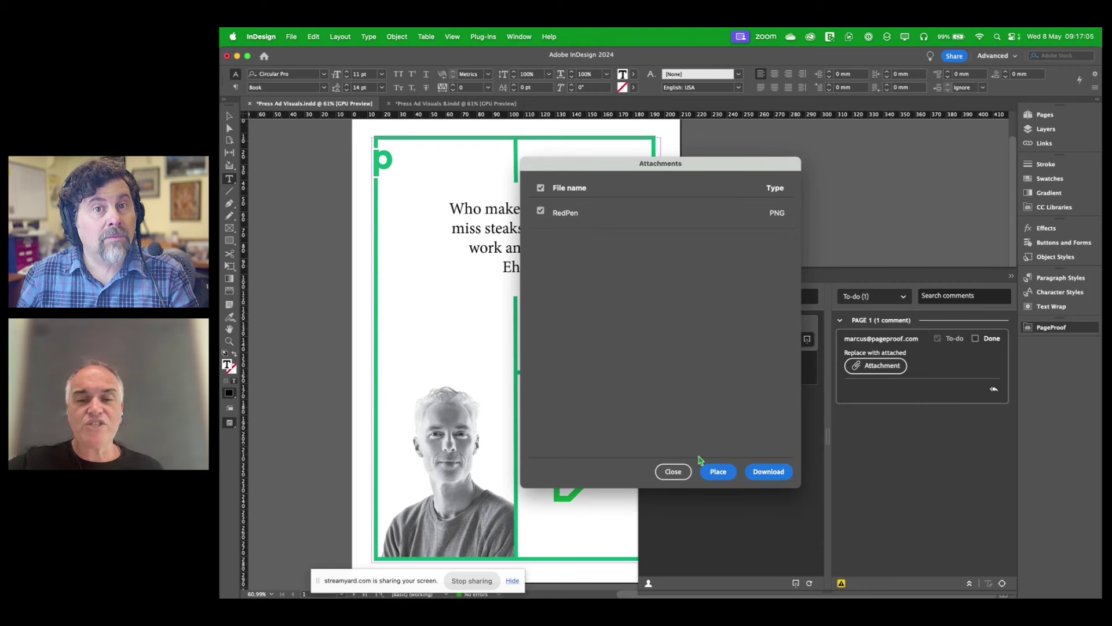
pyautogui.click(719, 471)
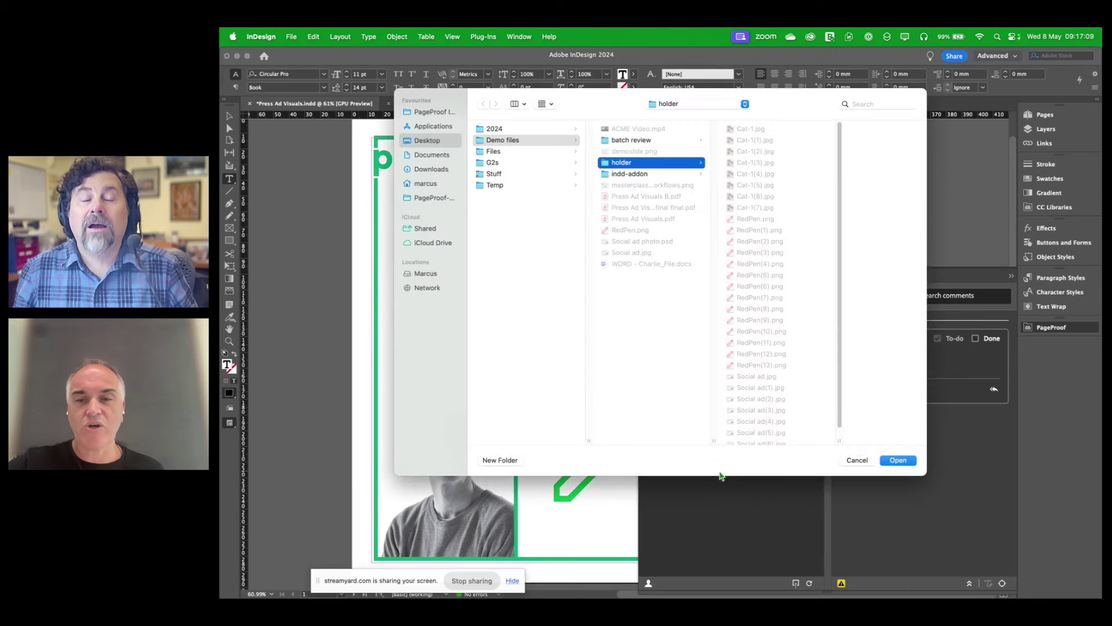
pyautogui.click(909, 460)
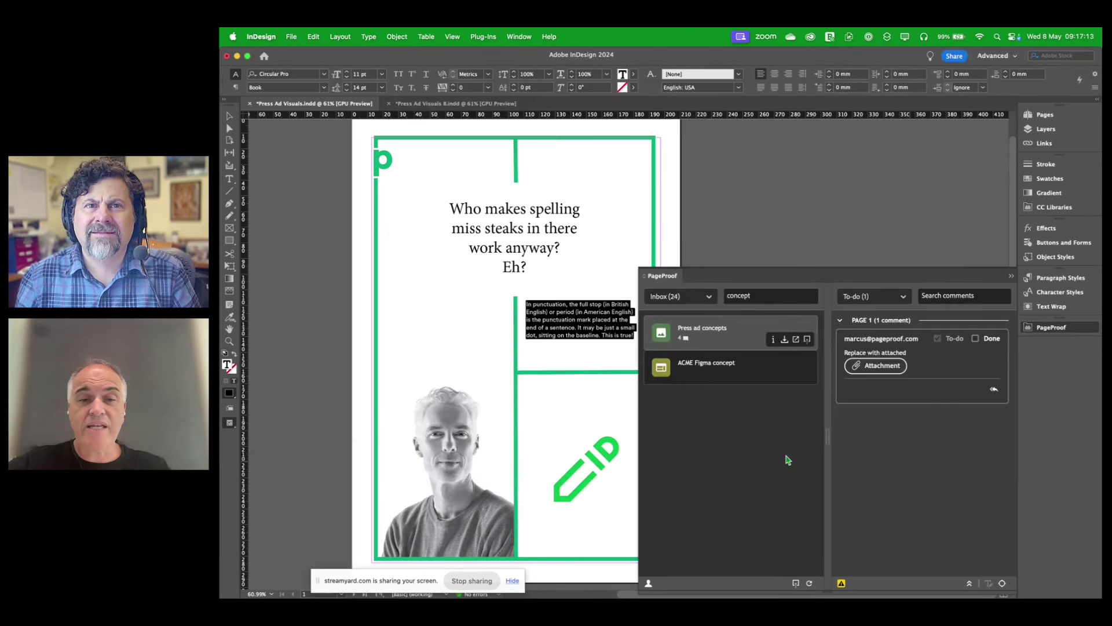
pyautogui.click(576, 464)
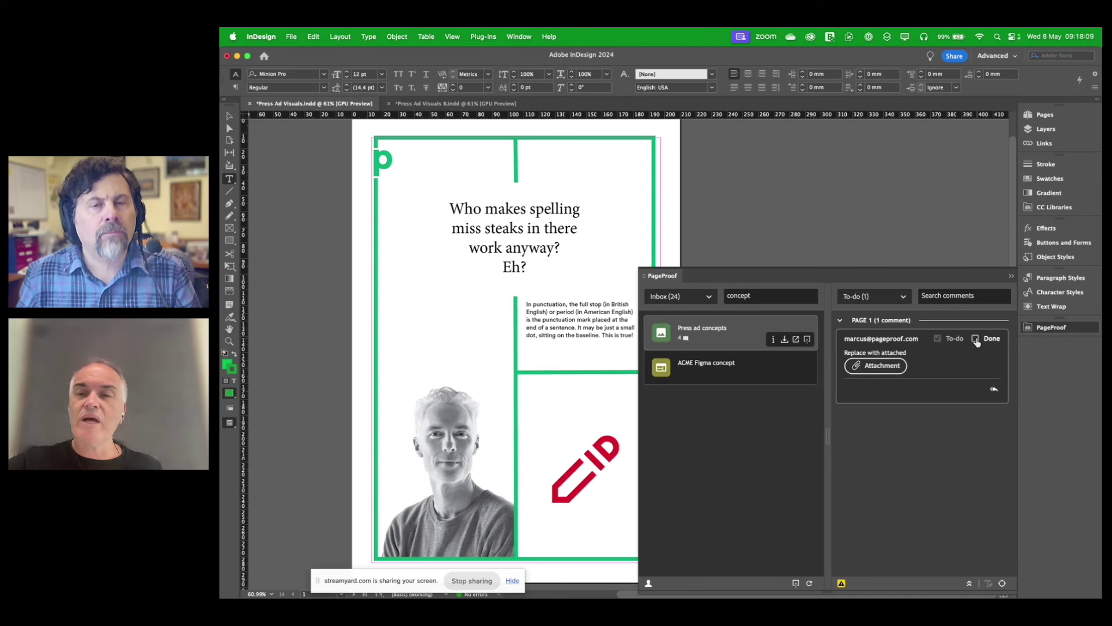
# Start a reply on the 'Replace with attached' comment, then mark it done.
pyautogui.click(995, 393)
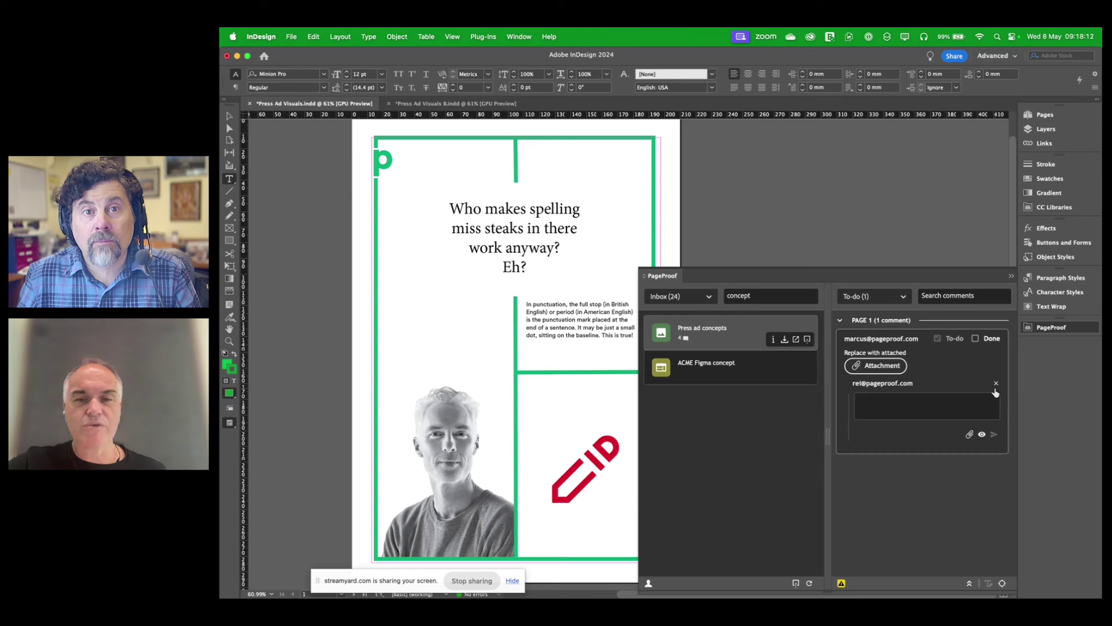
pyautogui.click(904, 407)
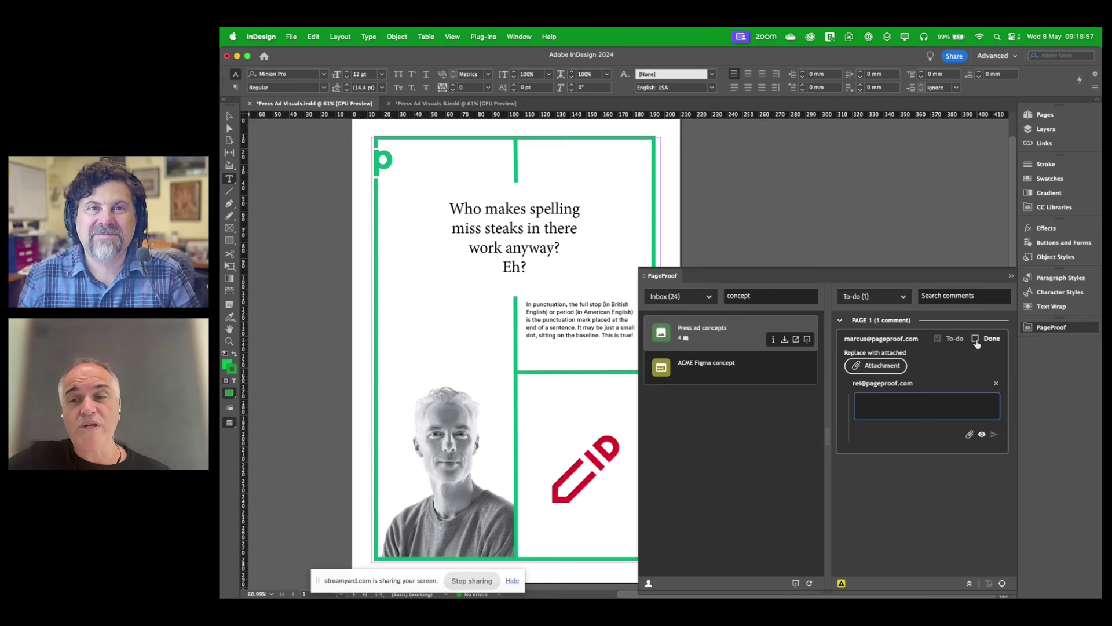
pyautogui.click(976, 339)
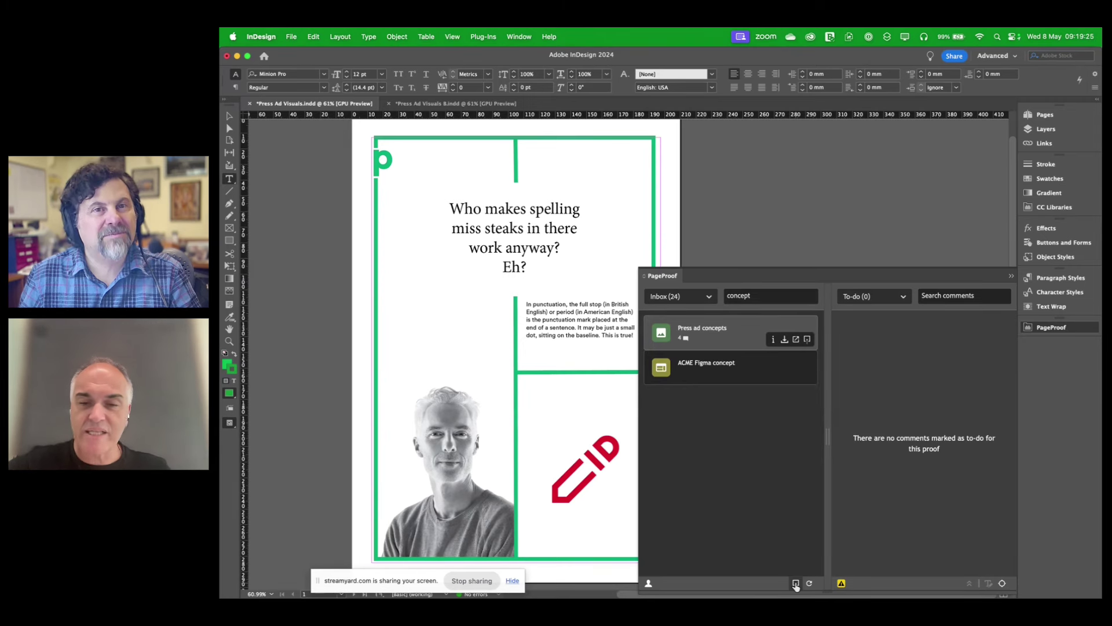
# Create a new all-pages Press Ad Visuals proof, keeping the PDF/X-3:2002 preset, and upload it.
pyautogui.click(796, 584)
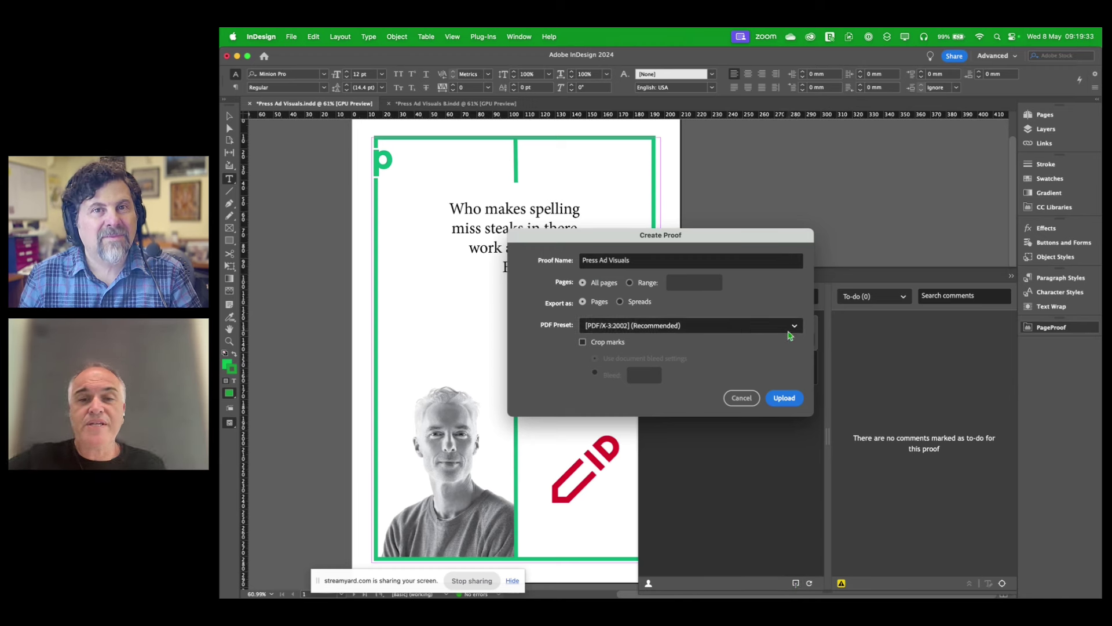
pyautogui.click(794, 327)
pyautogui.click(773, 300)
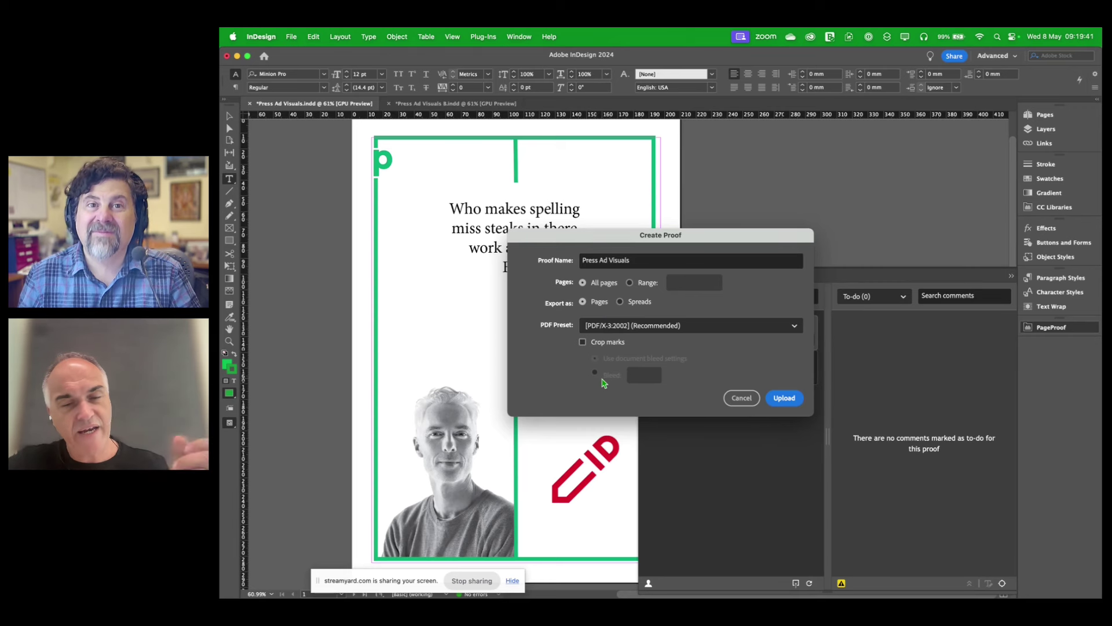
pyautogui.click(784, 397)
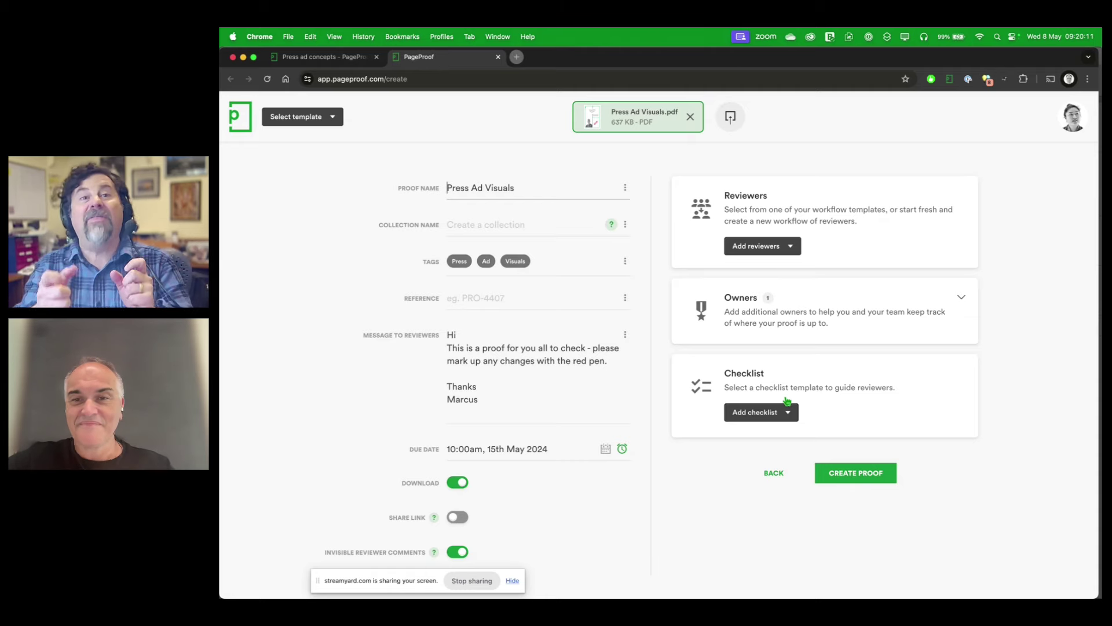
# Apply Product workflow (MR) and check its 9 reviewers across Creative check, Product Team, Legal, Final step.
pyautogui.click(789, 247)
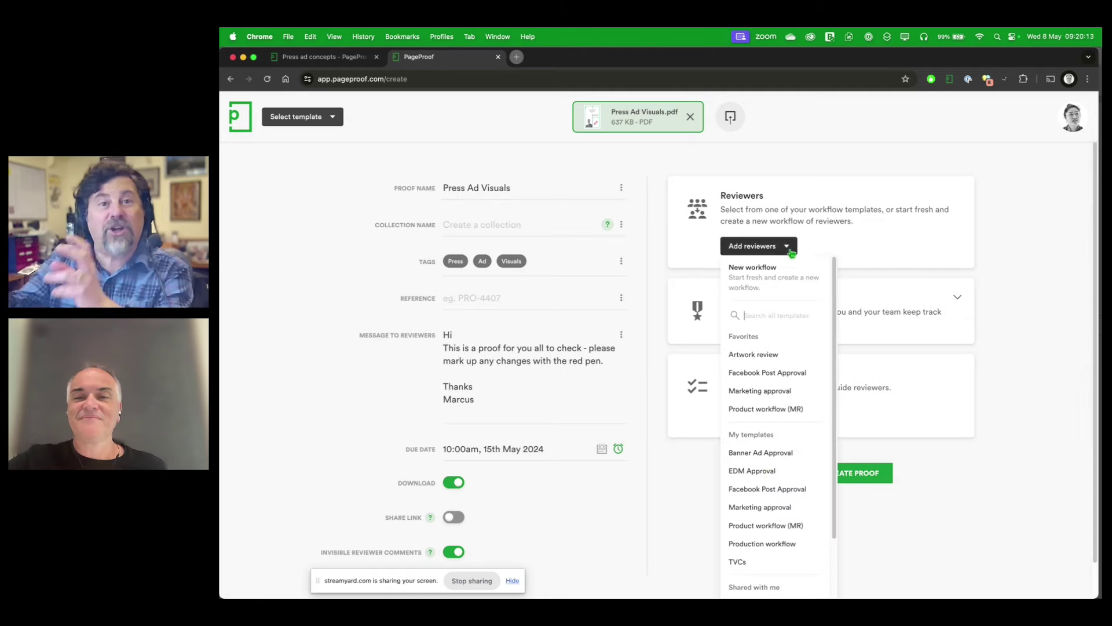
pyautogui.click(782, 410)
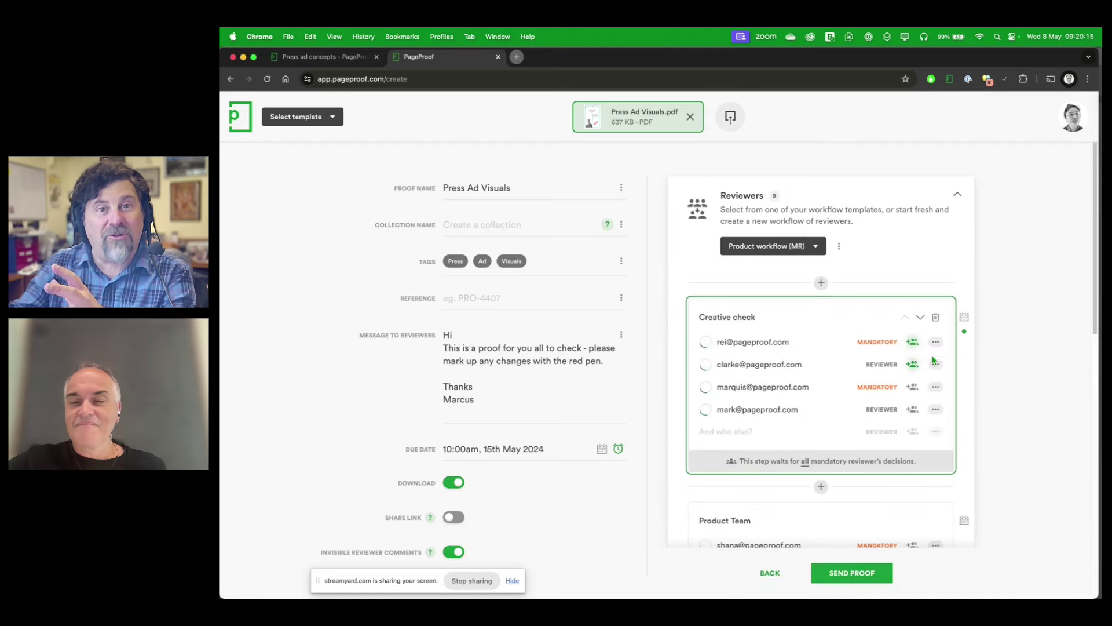
pyautogui.scroll(-5, 937, 360)
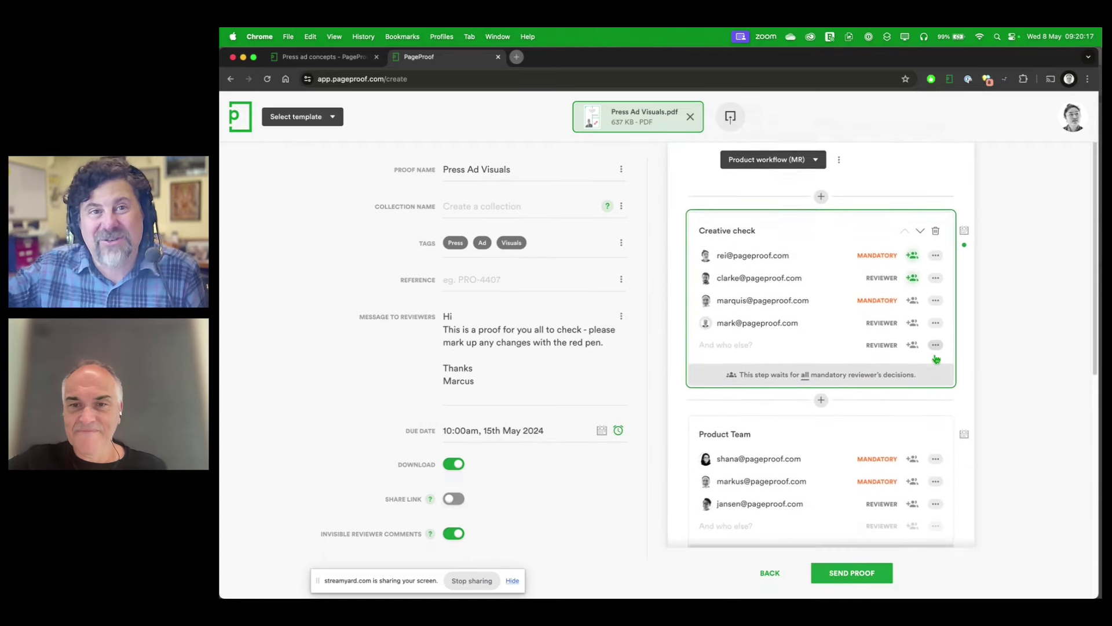
pyautogui.scroll(-4, 936, 361)
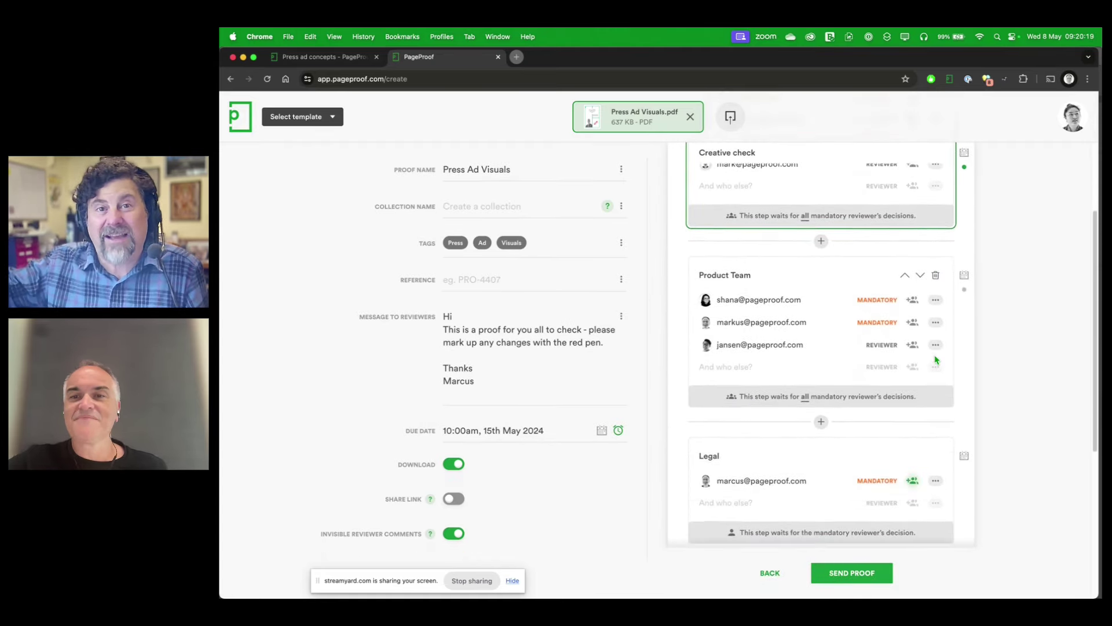
pyautogui.scroll(-5, 936, 361)
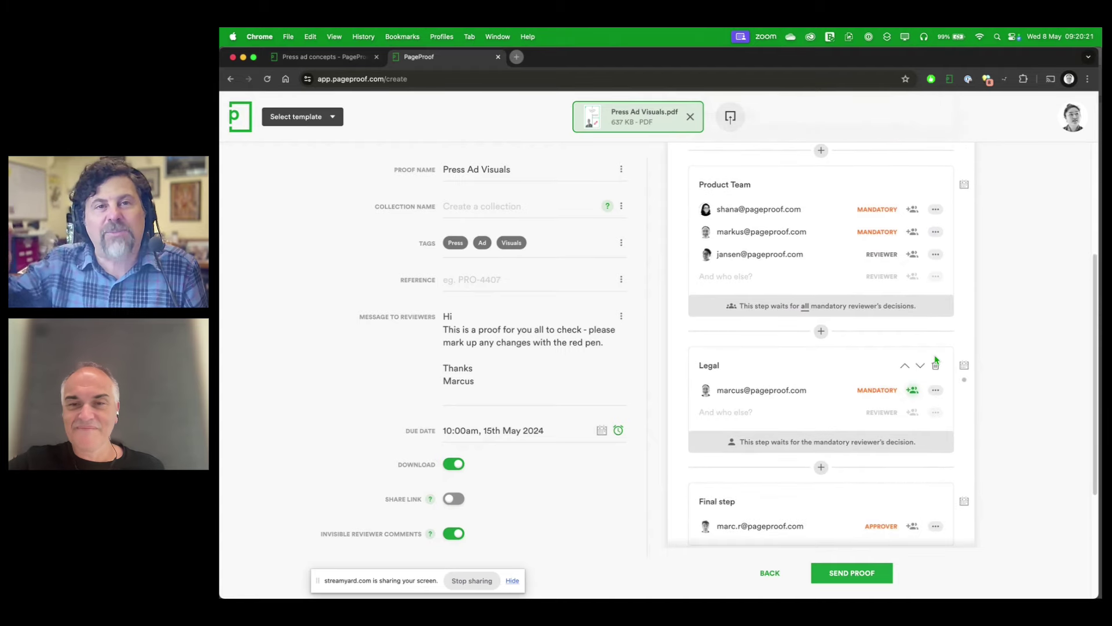
pyautogui.scroll(1, 936, 361)
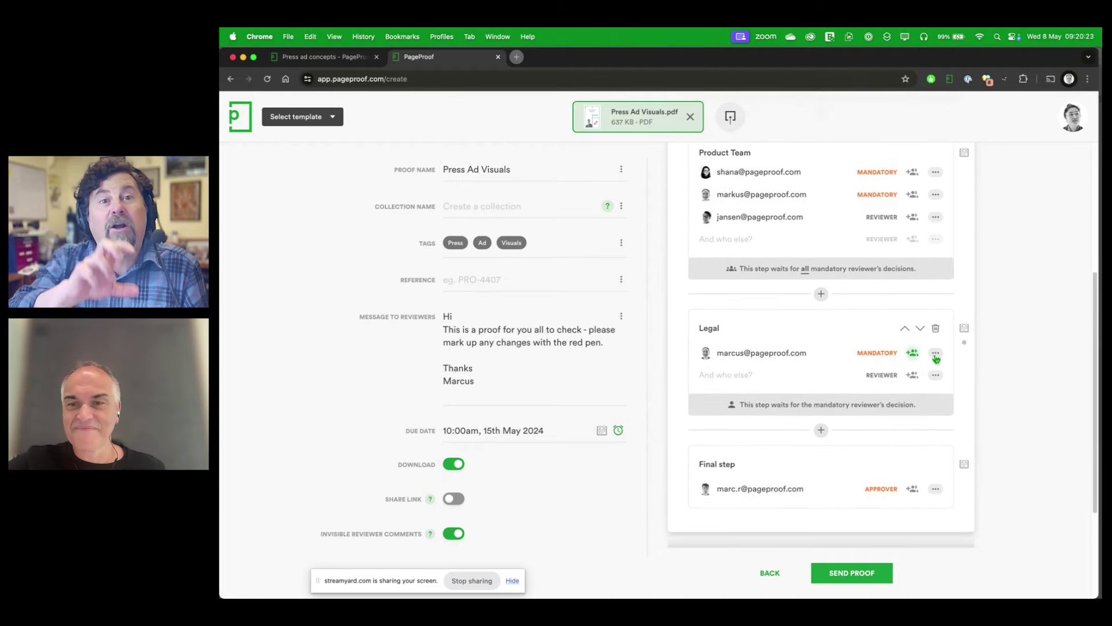
pyautogui.scroll(6, 985, 339)
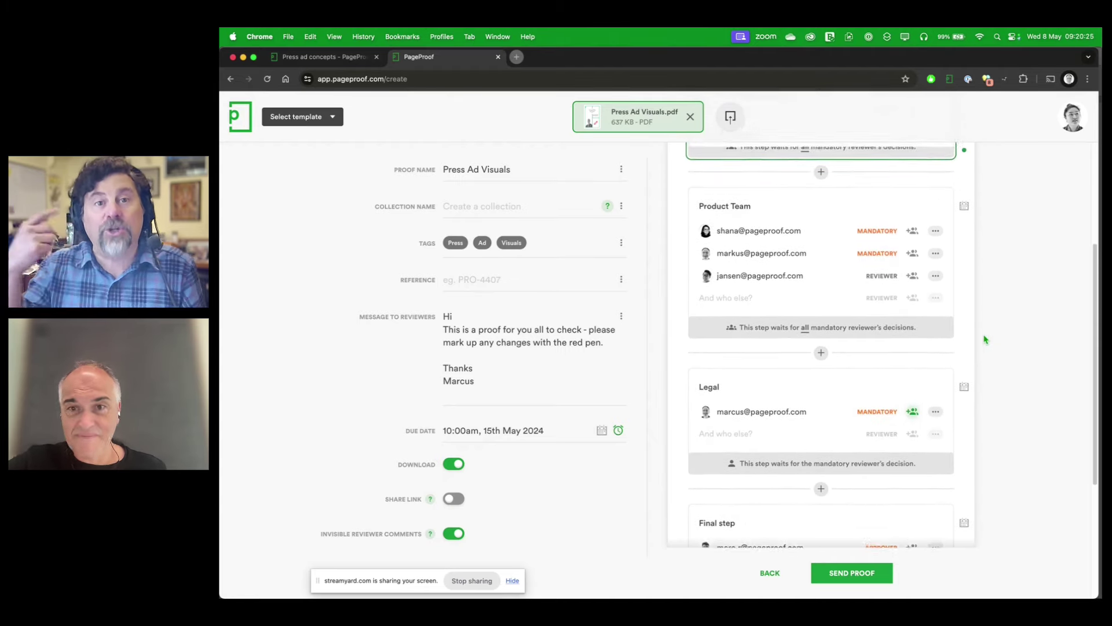
pyautogui.scroll(6, 985, 339)
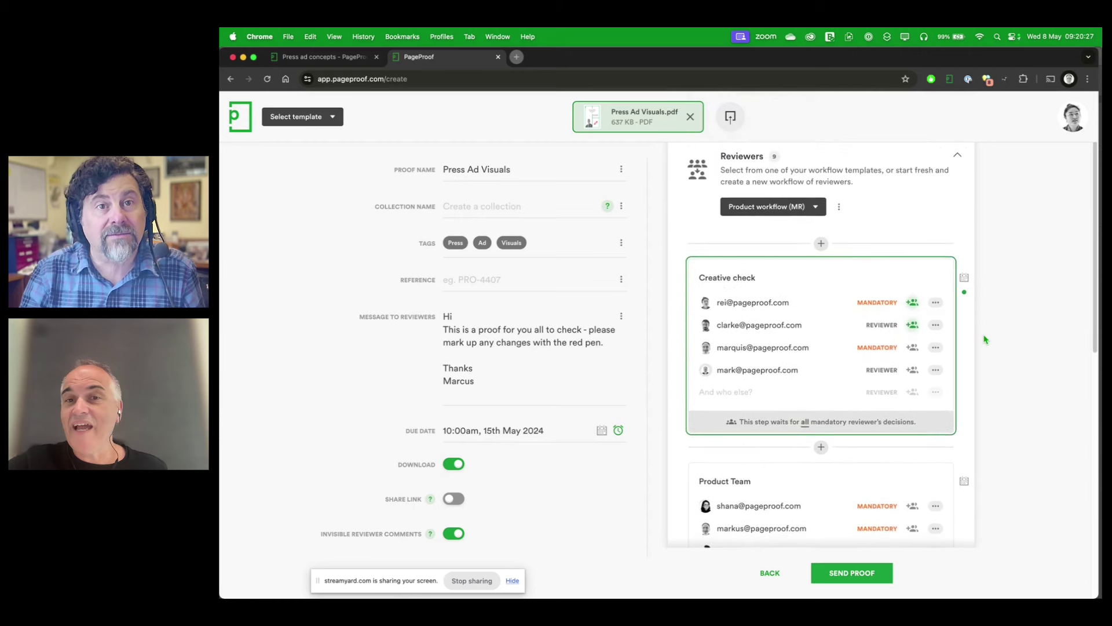
# Set the new proof's reviewer workflow to No workflow.
pyautogui.click(814, 246)
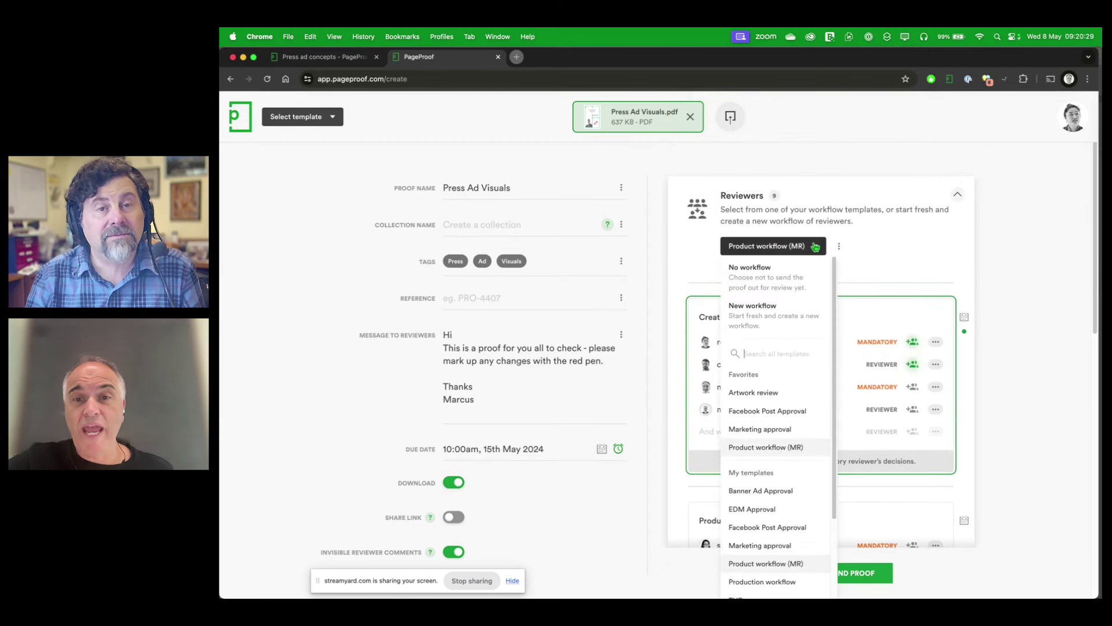
pyautogui.click(790, 277)
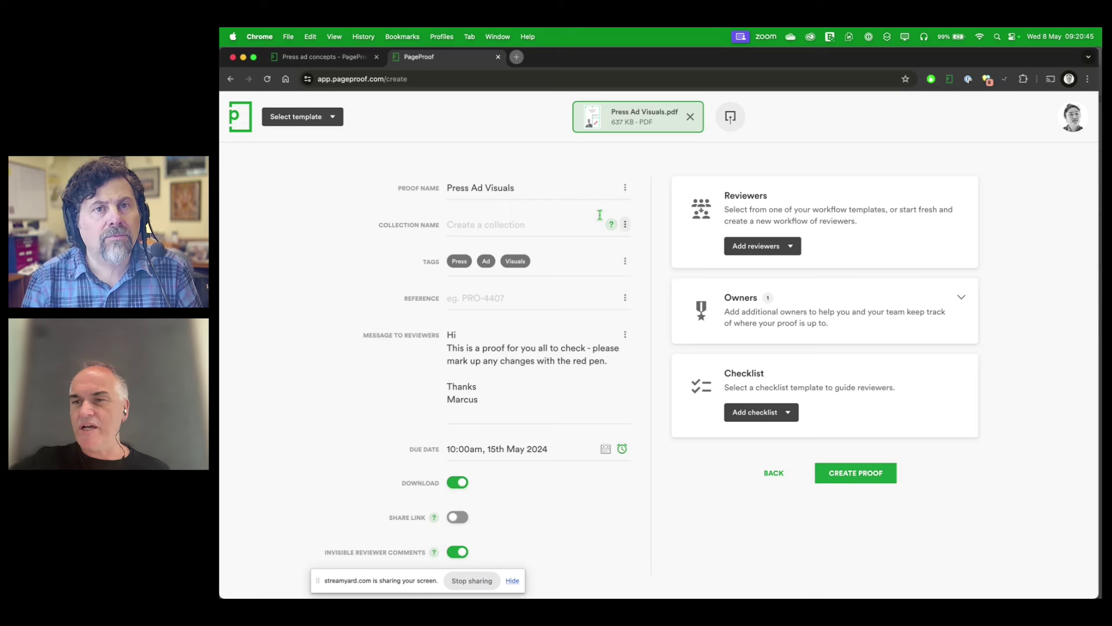
pyautogui.click(327, 118)
# Try Brand identity projects, then switch to the Packaging projects template with 7 Series Collection.
pyautogui.click(318, 139)
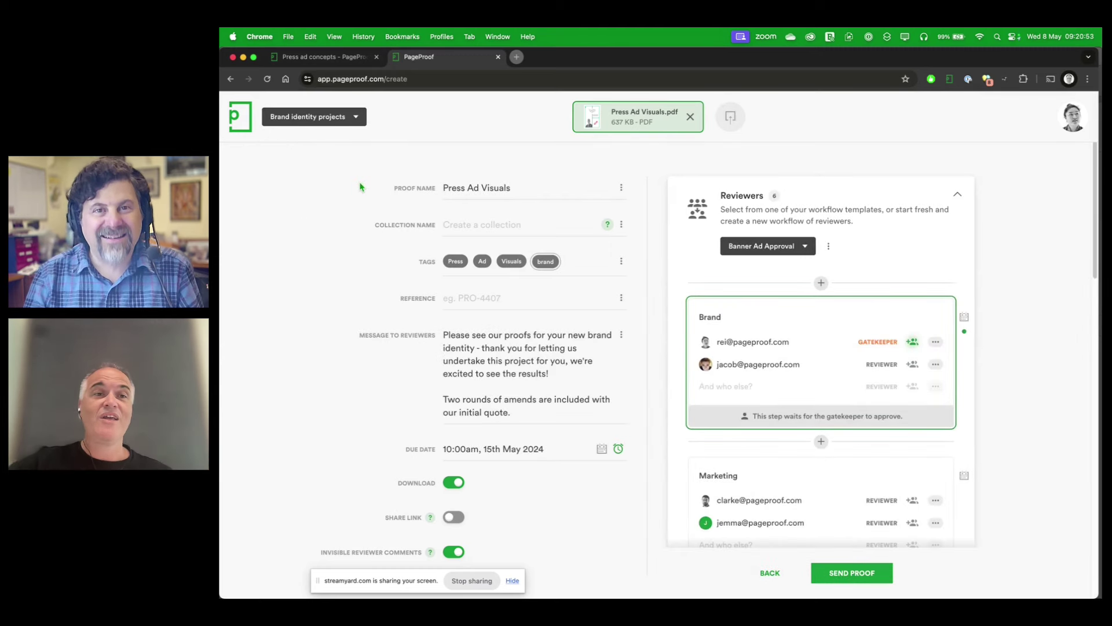
pyautogui.click(328, 115)
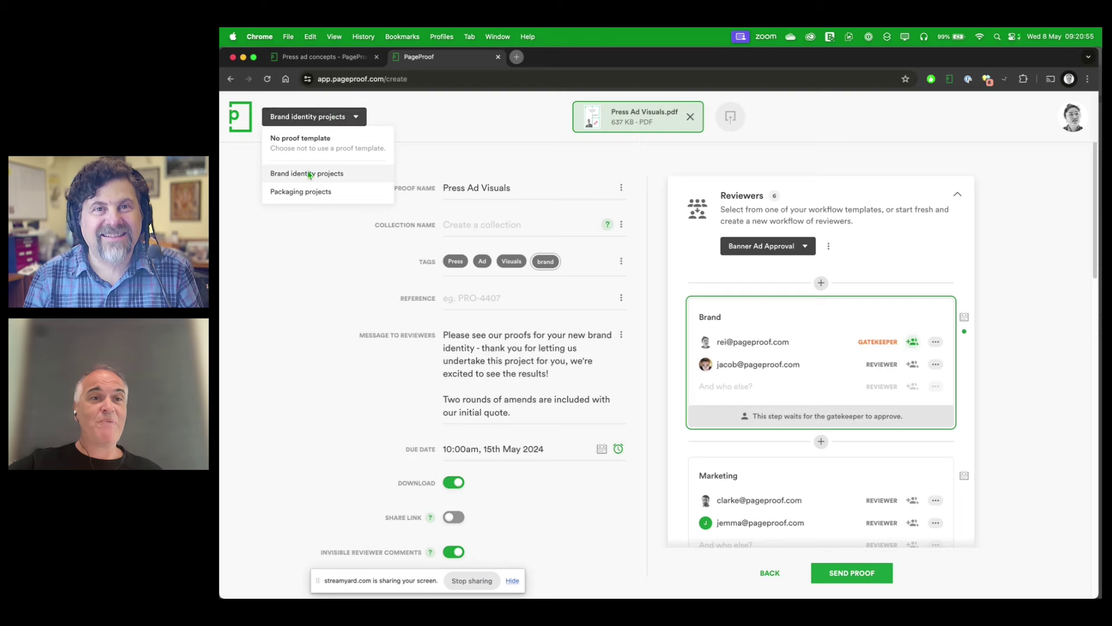
pyautogui.click(309, 196)
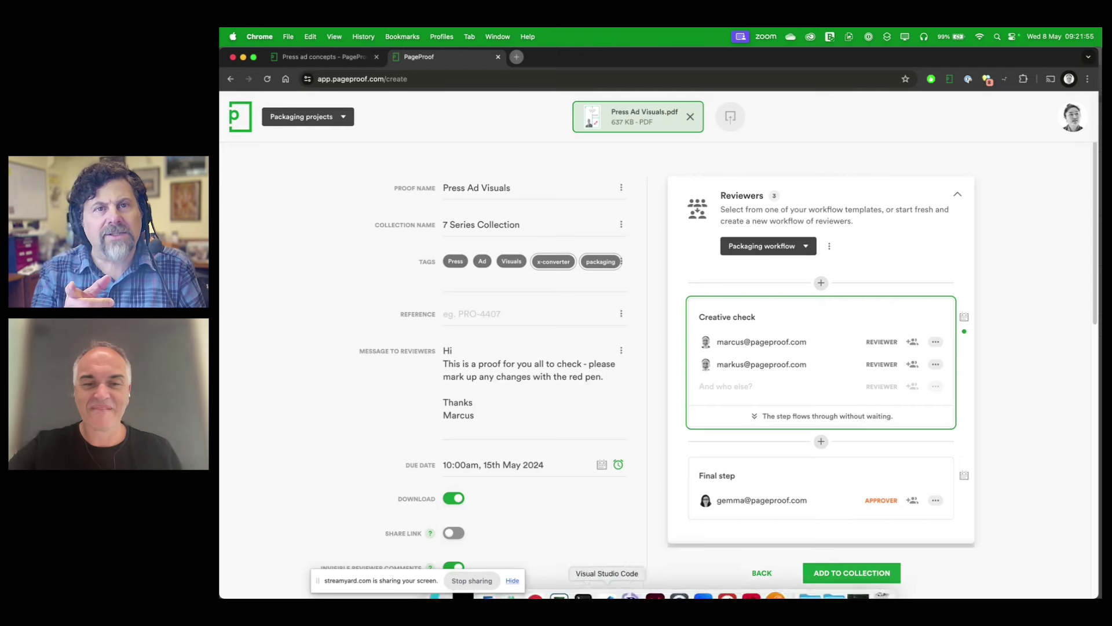
# Back in InDesign, change the PageProof comment filter from To-do to All (4).
pyautogui.click(655, 592)
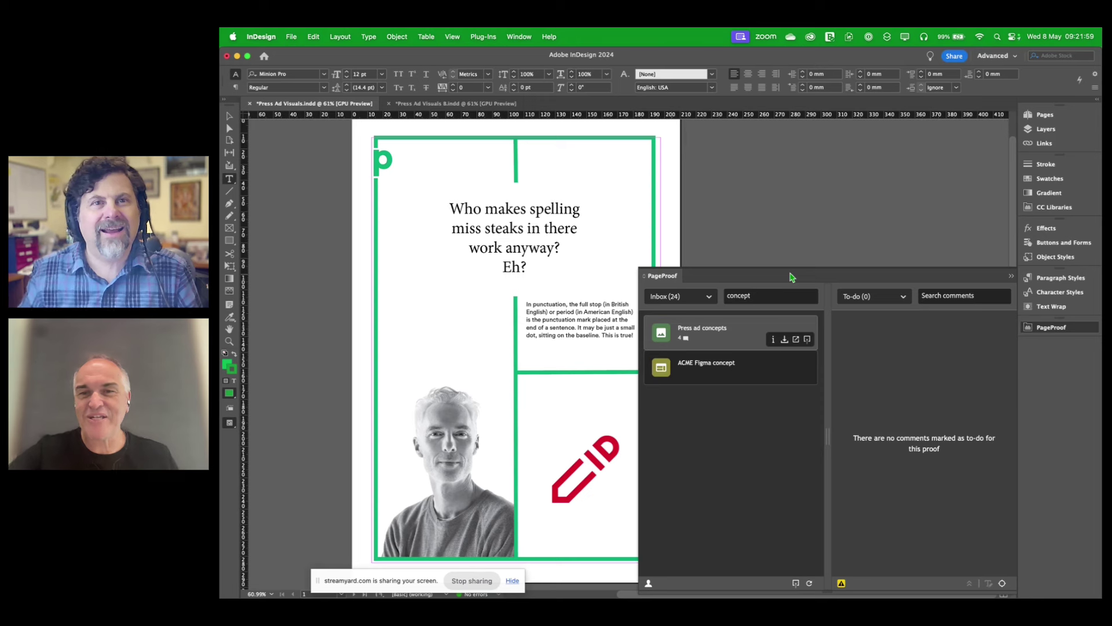
pyautogui.click(892, 303)
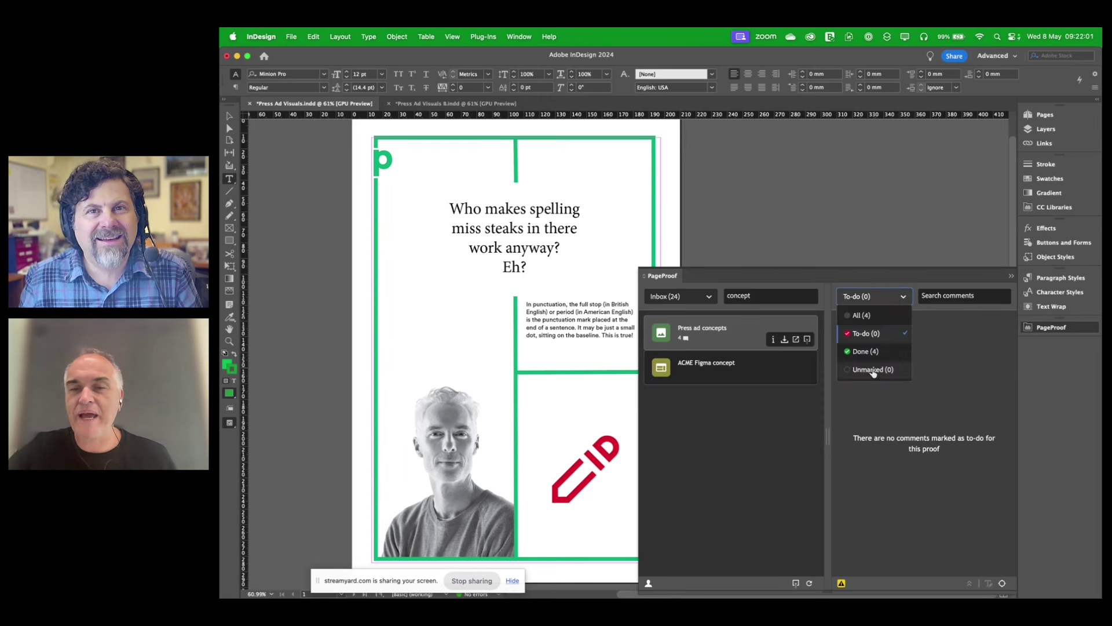
pyautogui.click(869, 315)
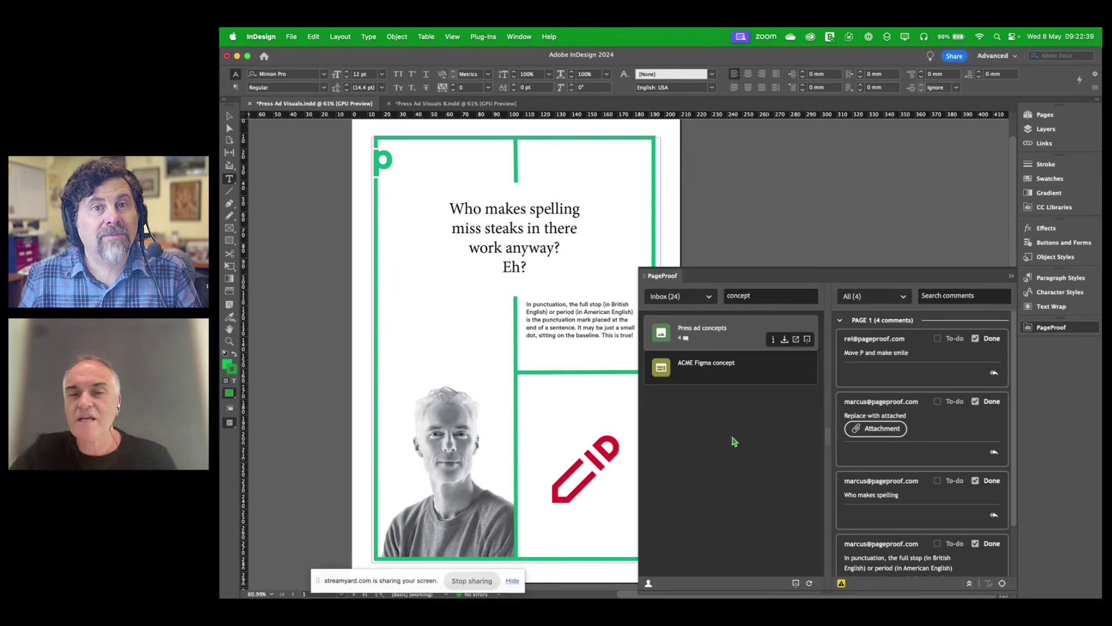
pyautogui.moveTo(757, 374)
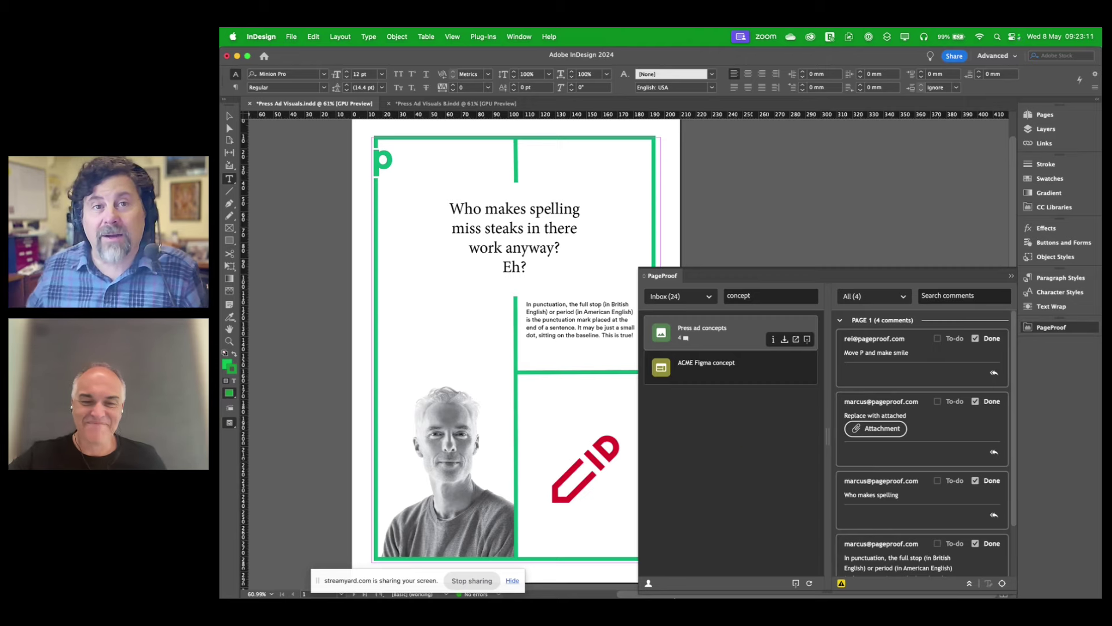
# From the dashboard inbox, open Press Ad Visuals - December at page 2 (Full Stop), packaging checklist closed.
pyautogui.click(534, 580)
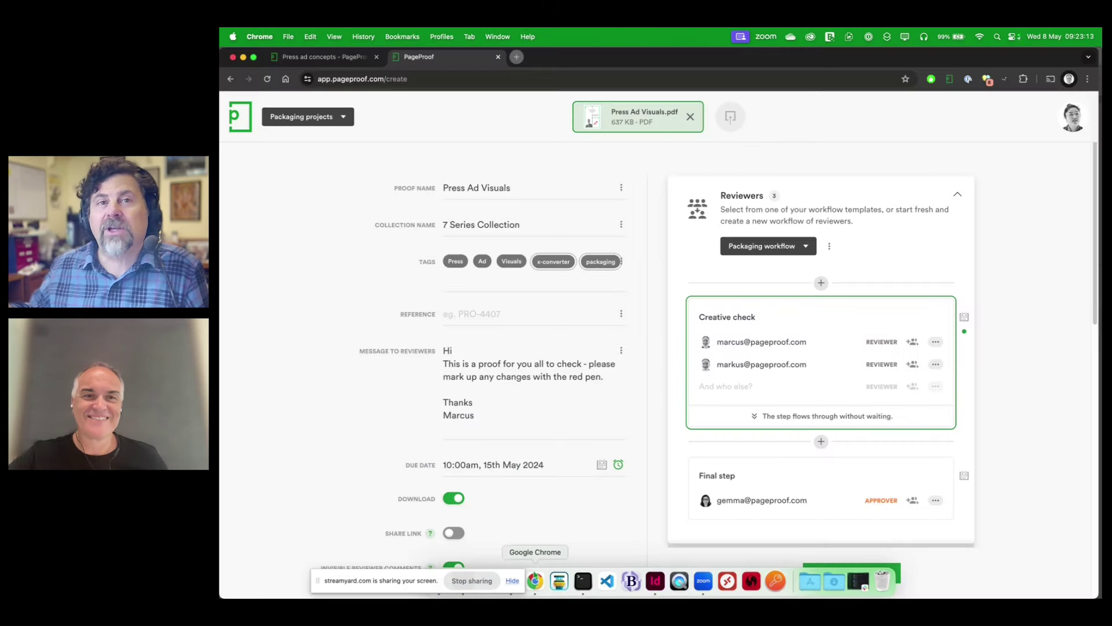
pyautogui.click(244, 119)
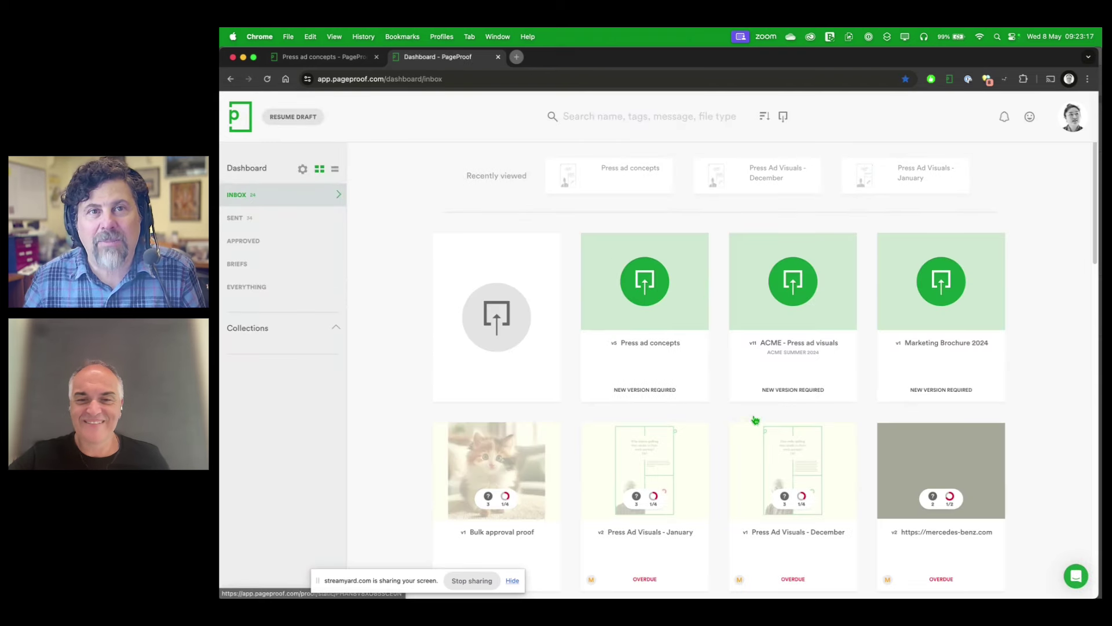
pyautogui.click(793, 454)
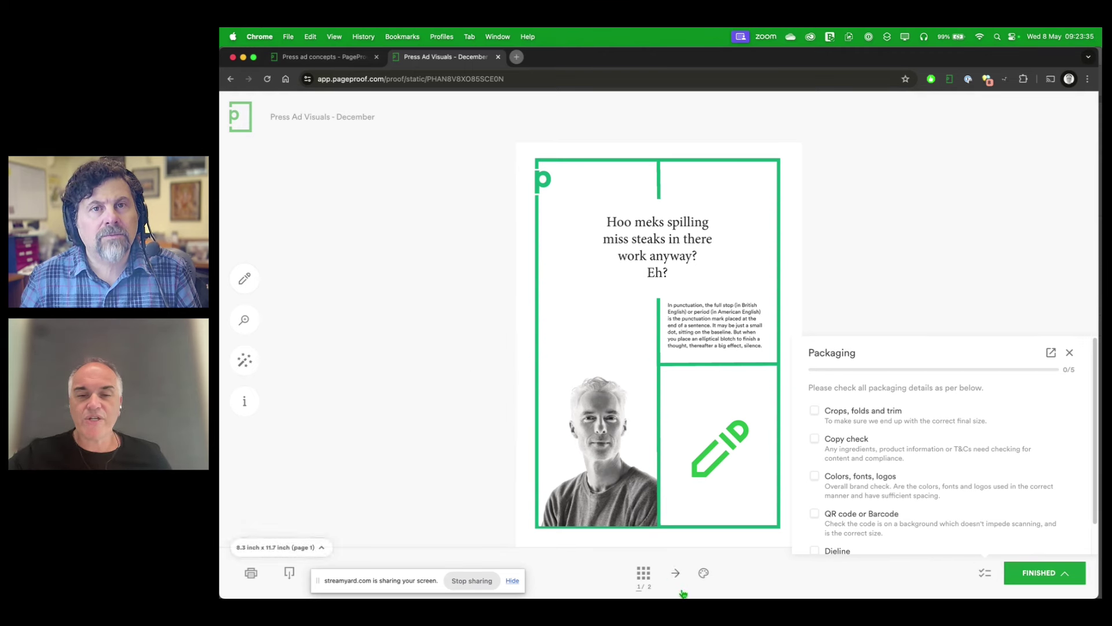
pyautogui.click(676, 574)
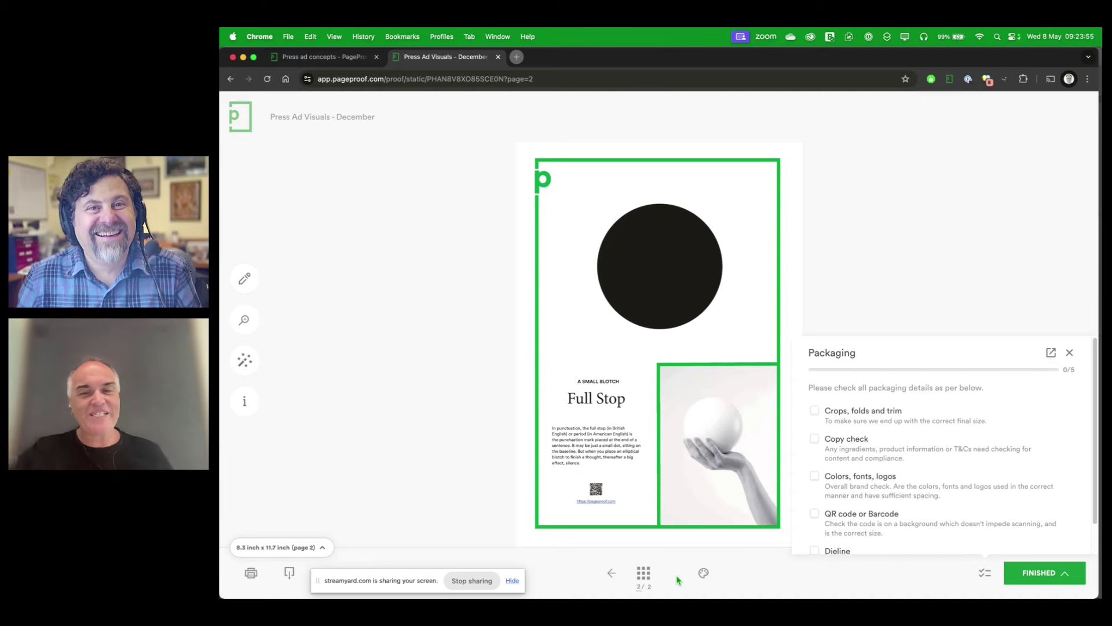
pyautogui.click(1069, 353)
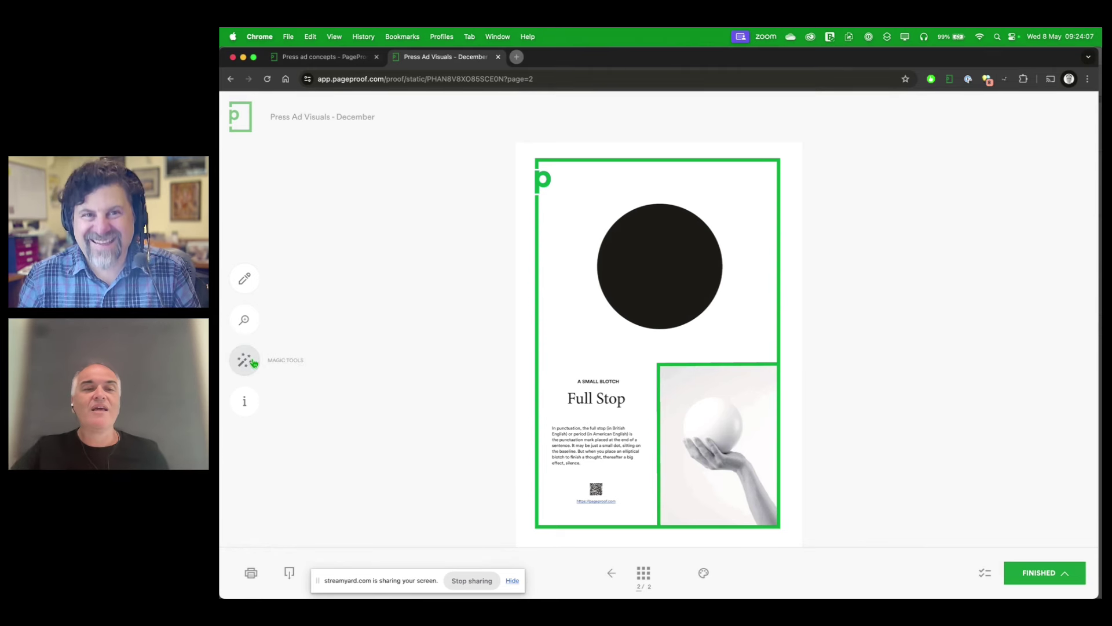
# Run the Magic Tools barcode scanner on page 2, review the one QR code's options, then dismiss the results.
pyautogui.click(253, 363)
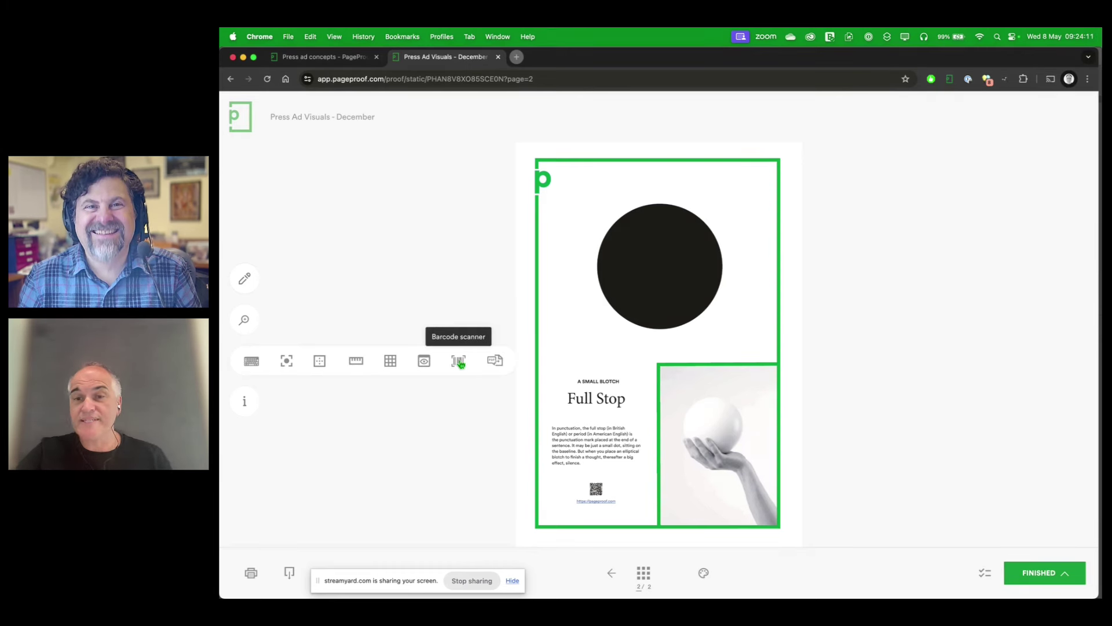
pyautogui.click(459, 361)
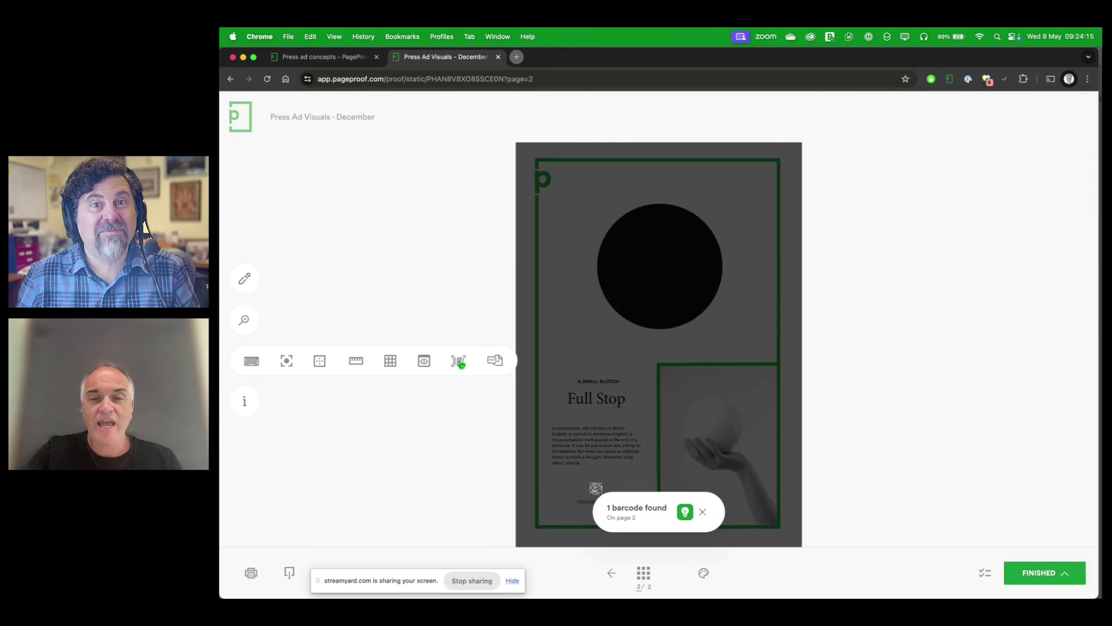
pyautogui.scroll(-2, 571, 375)
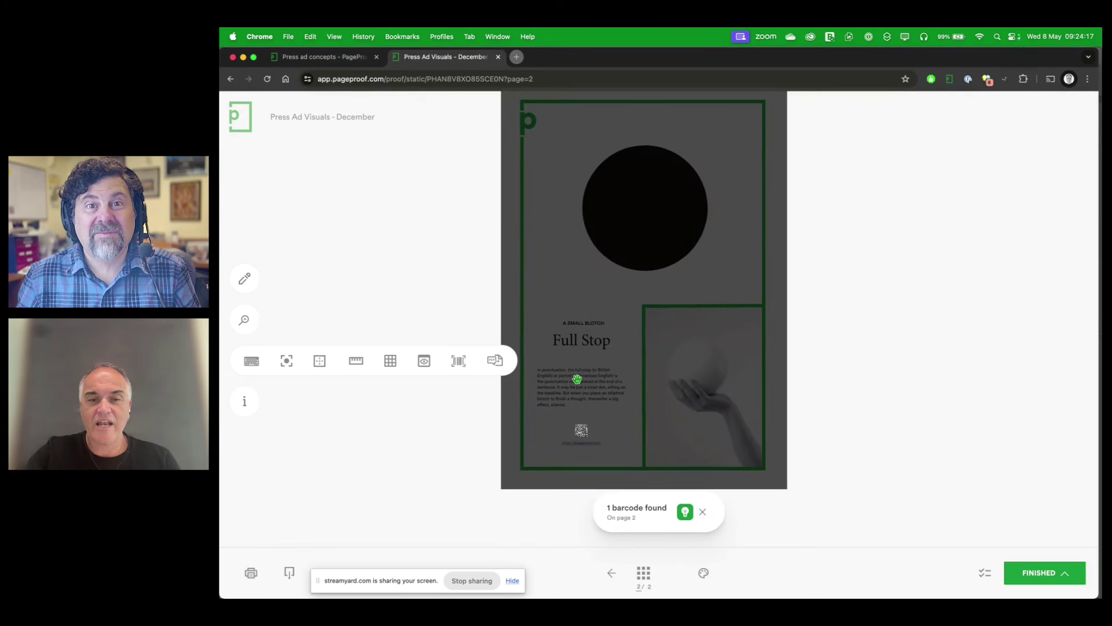
pyautogui.moveTo(582, 431)
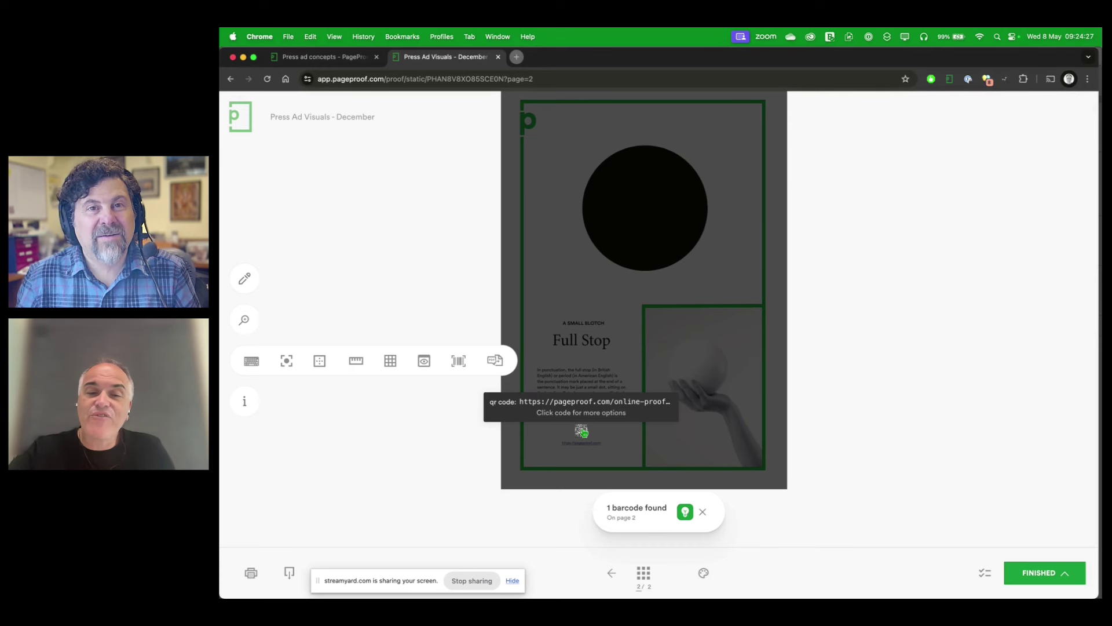
pyautogui.click(582, 431)
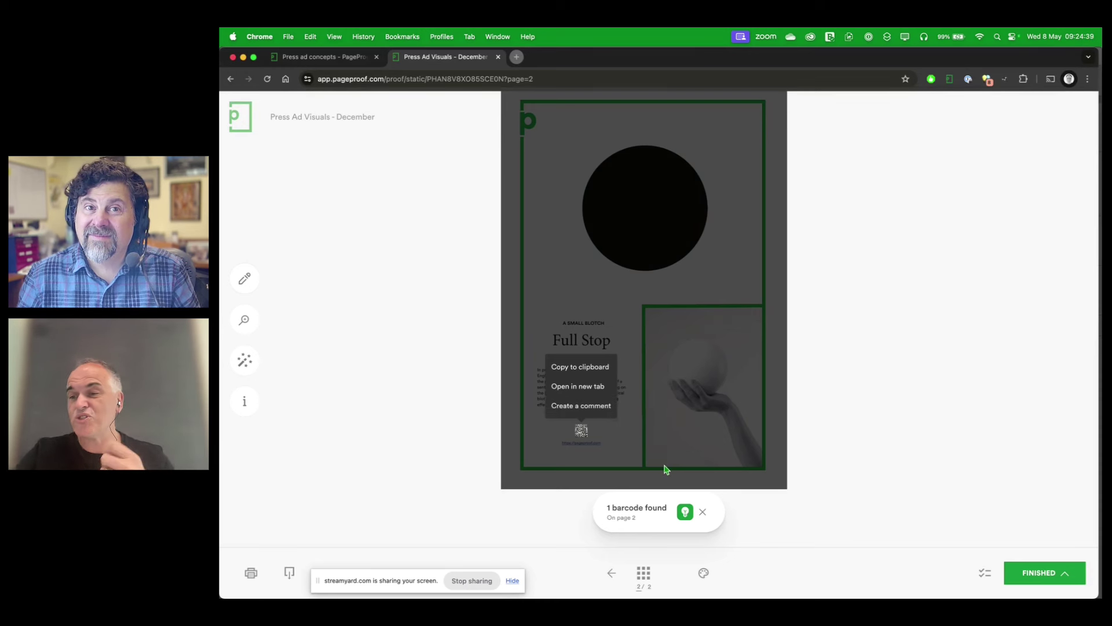
pyautogui.click(704, 513)
pyautogui.click(704, 514)
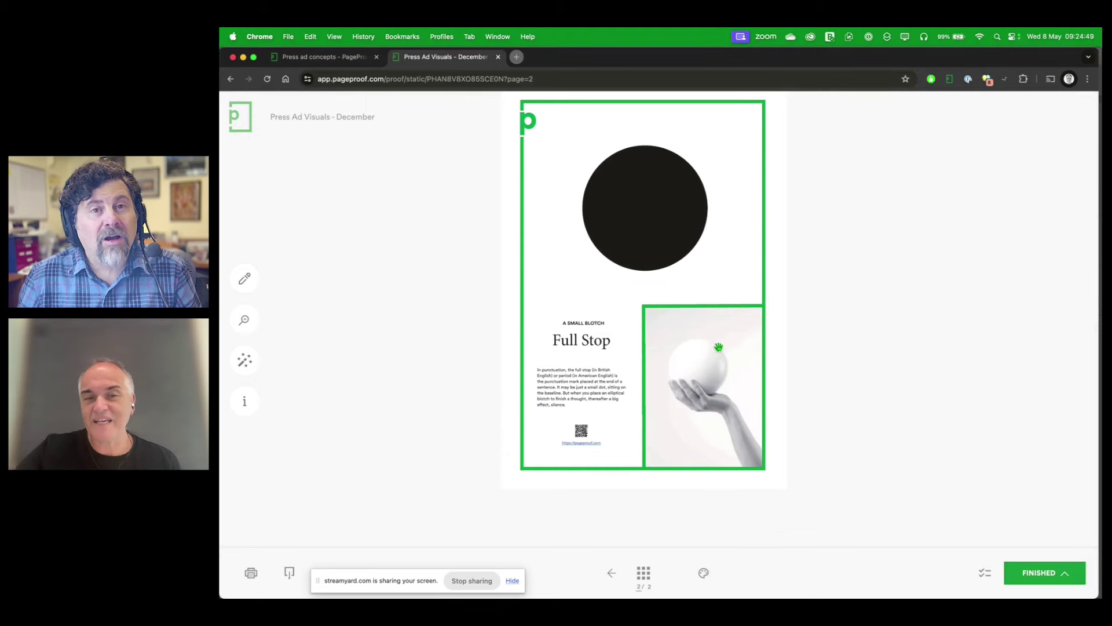
pyautogui.scroll(2, 718, 347)
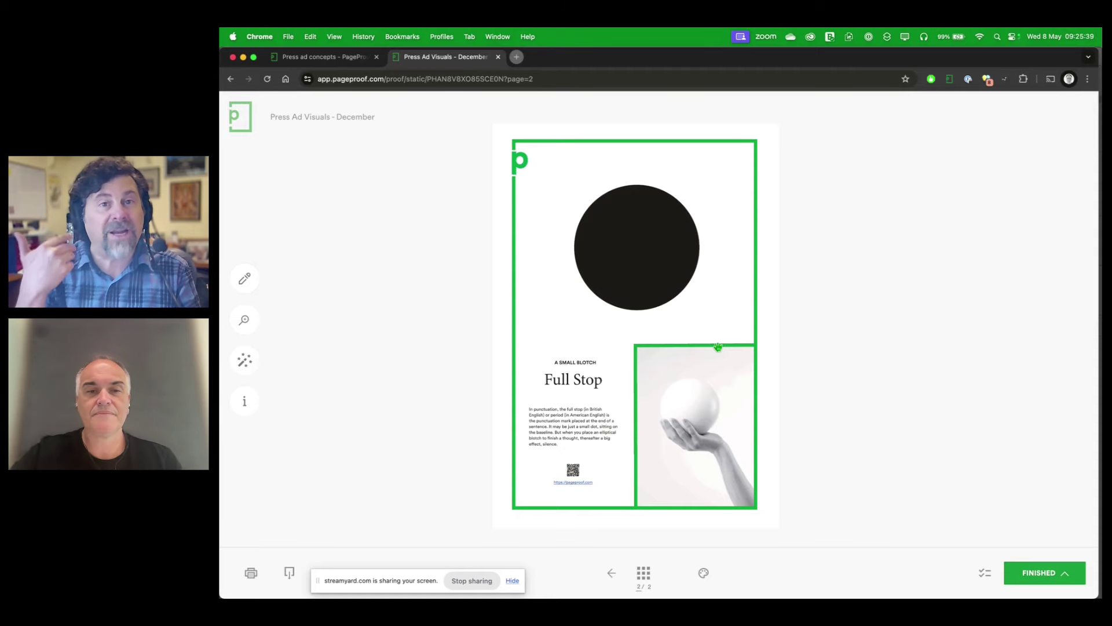
# Go back to page 1 and start Magic Tools' 'Import comments from PDF'.
pyautogui.click(610, 576)
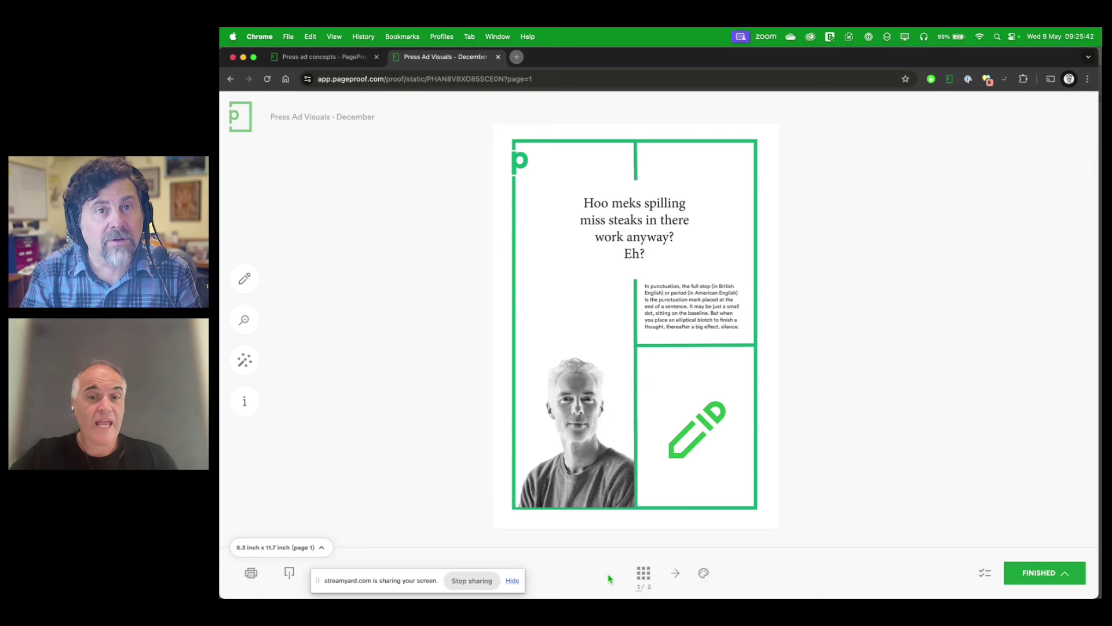
pyautogui.click(246, 361)
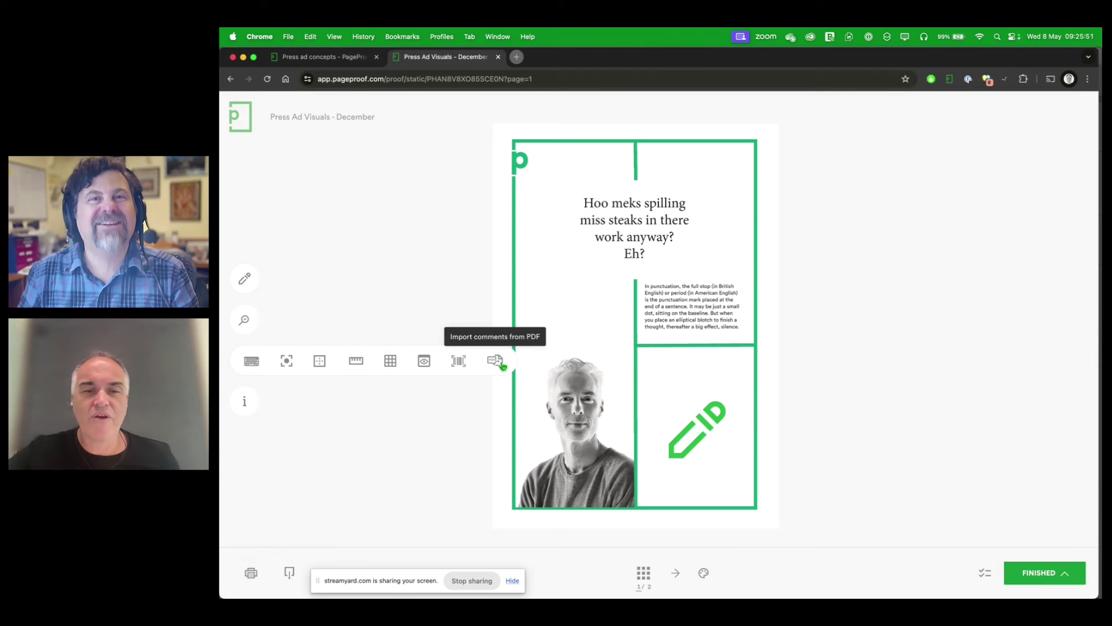
pyautogui.click(499, 364)
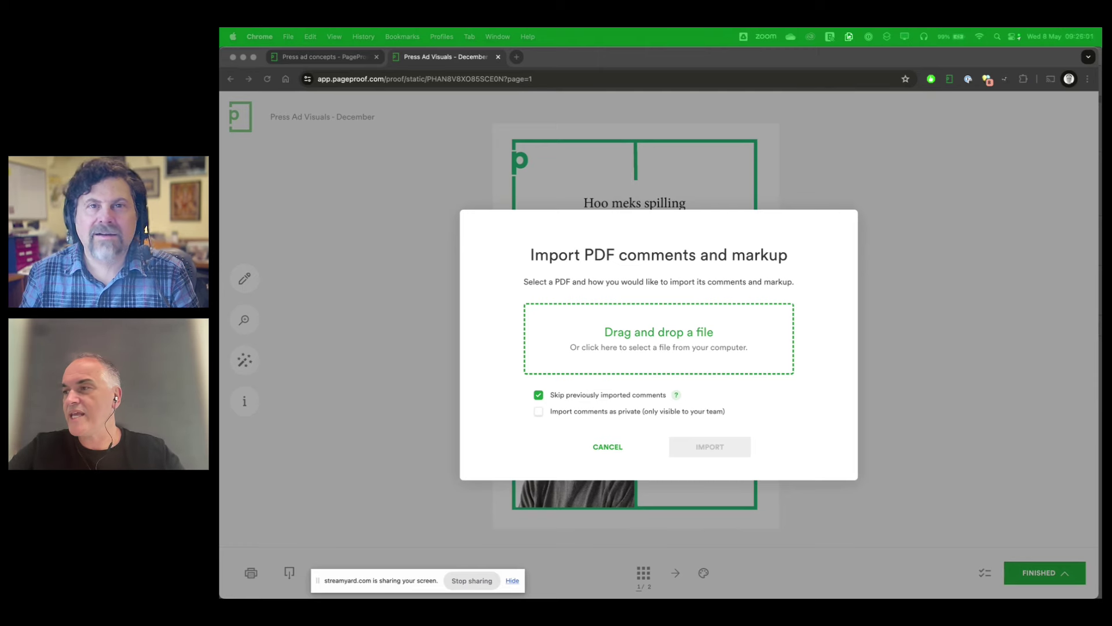
# Preview the marked-up changes PDF, then import its 6 comments and markup onto the December proof.
pyautogui.press('space')
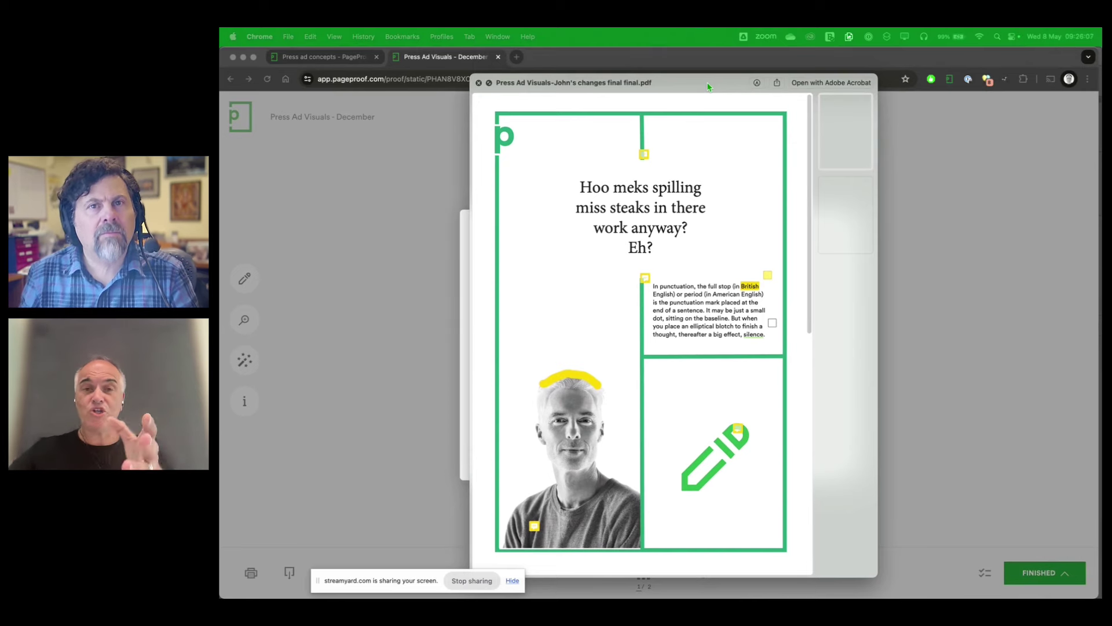
pyautogui.press('space')
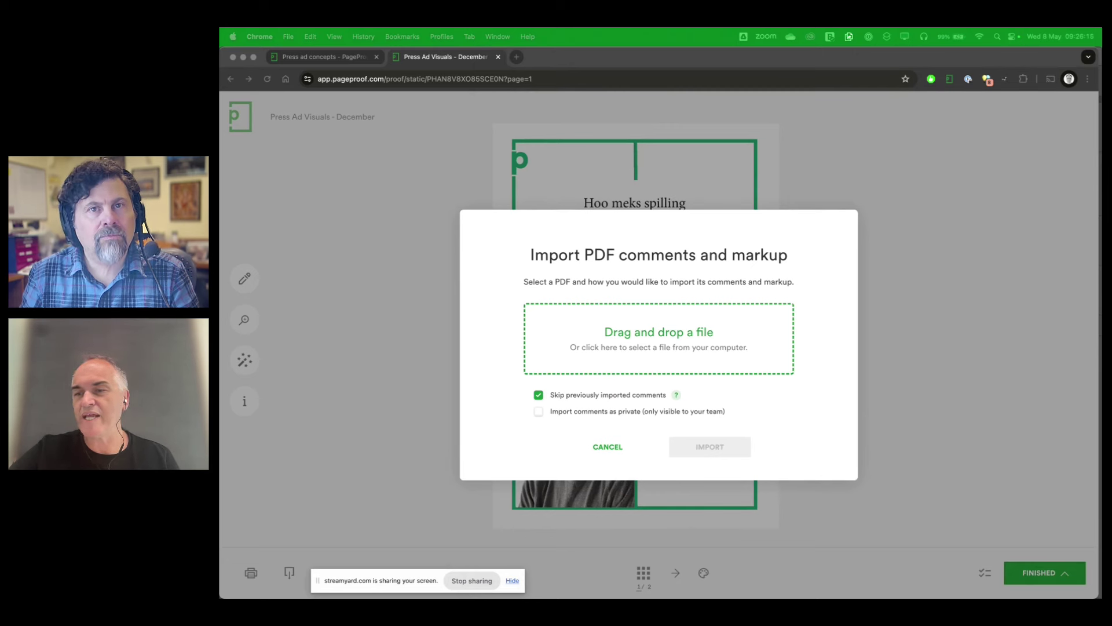
pyautogui.moveTo(1080, 327); pyautogui.dragTo(636, 330)
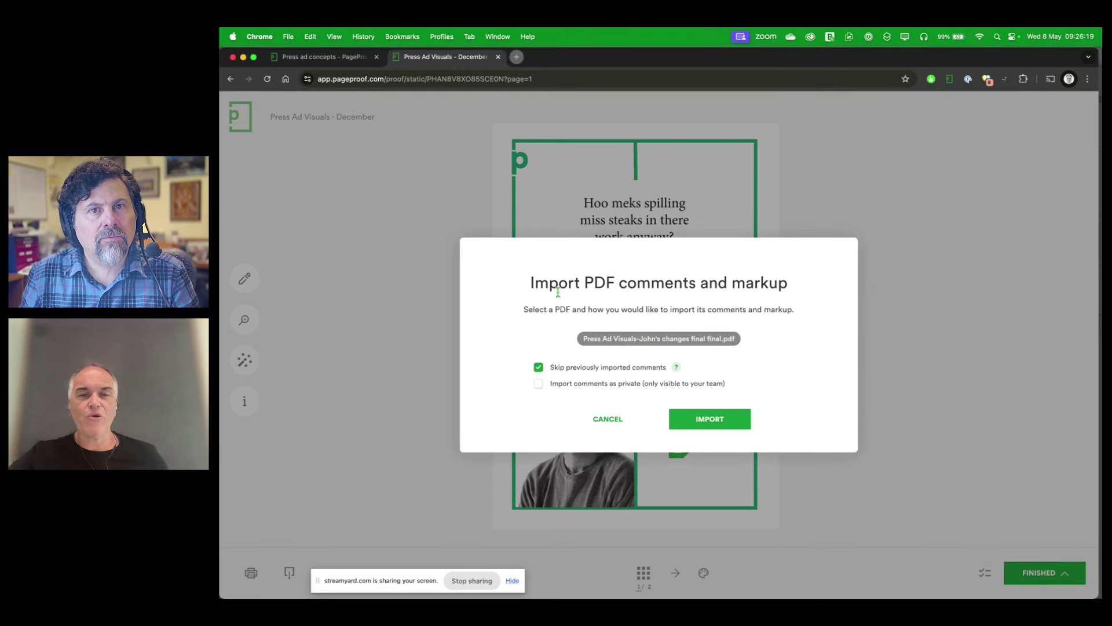
pyautogui.click(719, 421)
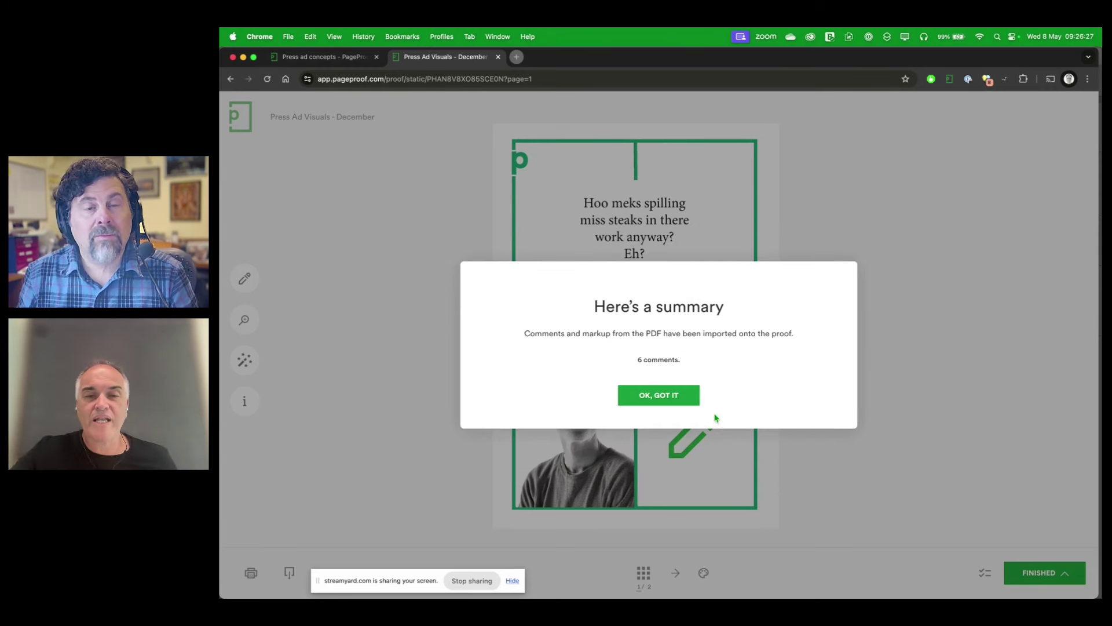
pyautogui.click(685, 400)
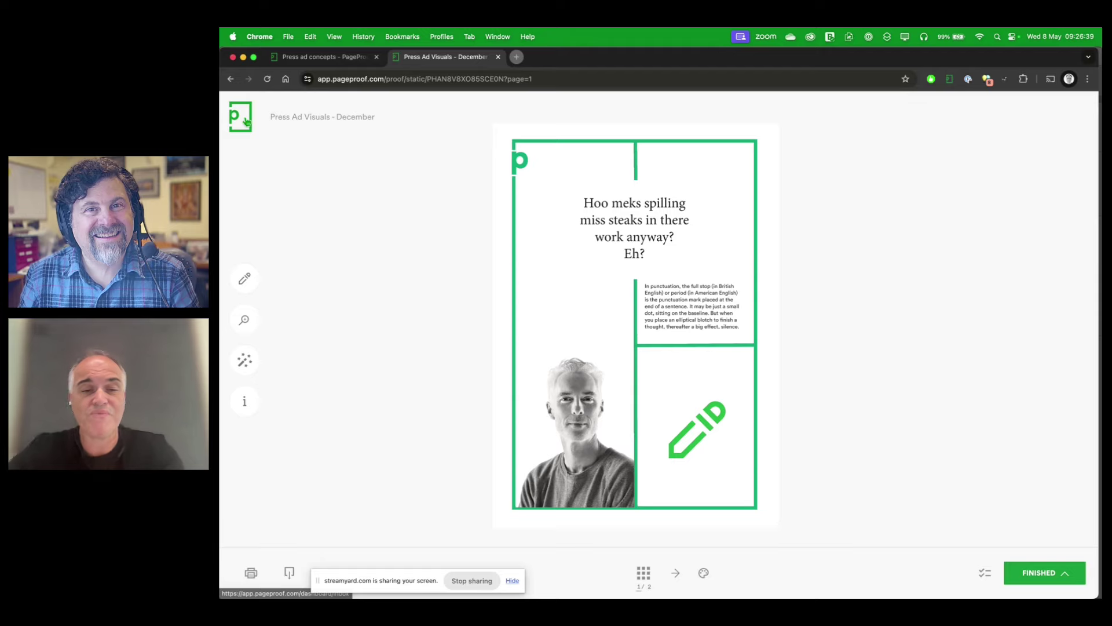
# Switch to the Press ad concepts tab and collapse its proof header to show the four comments.
pyautogui.click(329, 58)
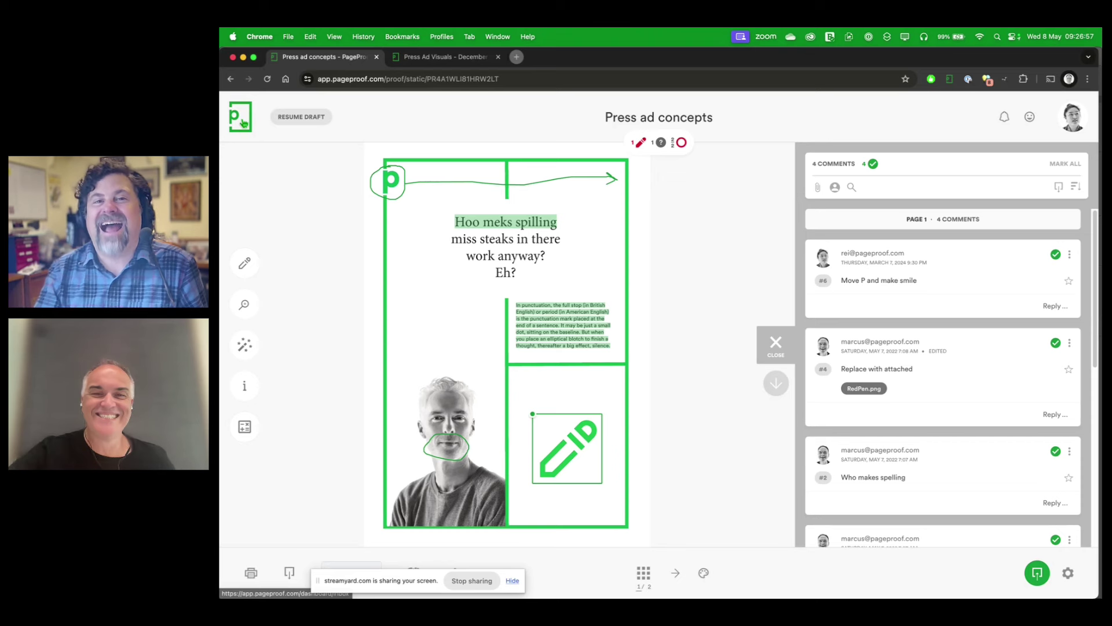
pyautogui.click(243, 122)
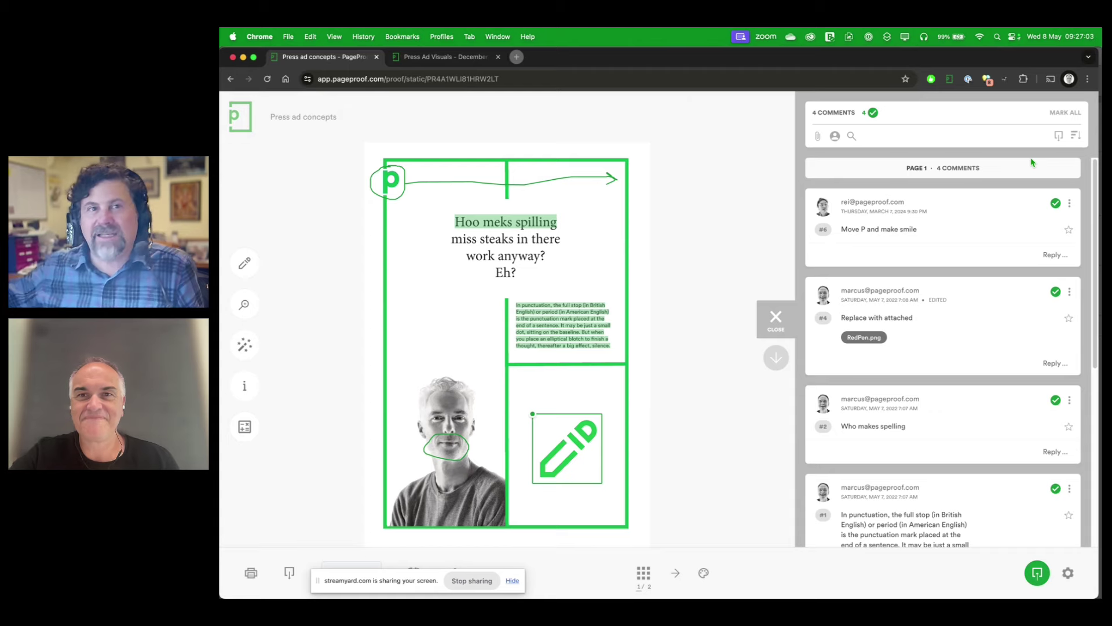
pyautogui.moveTo(832, 100)
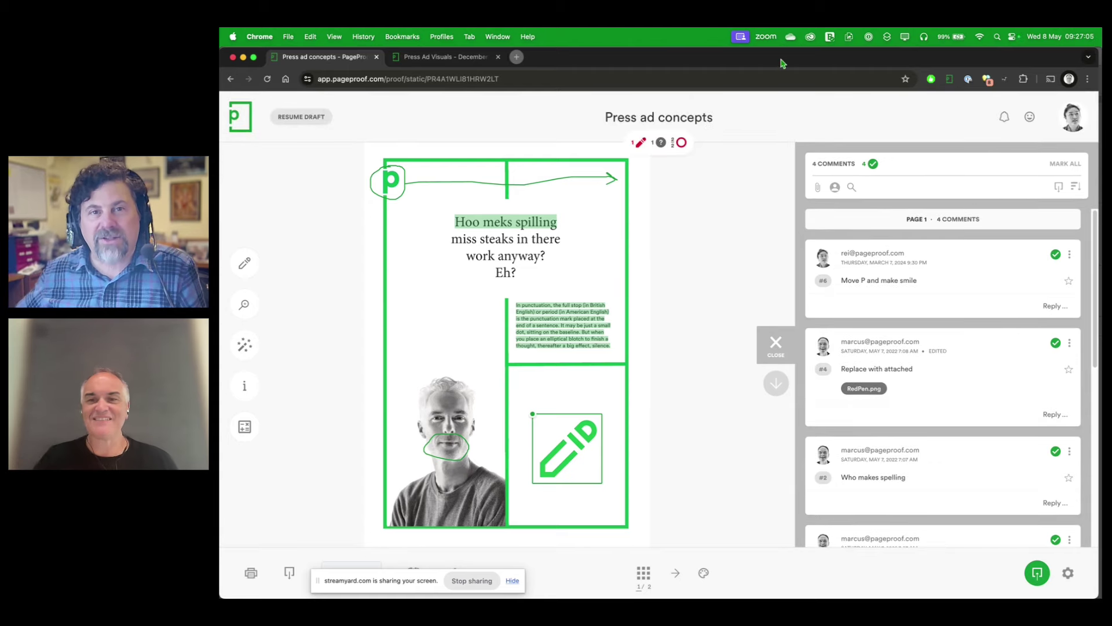